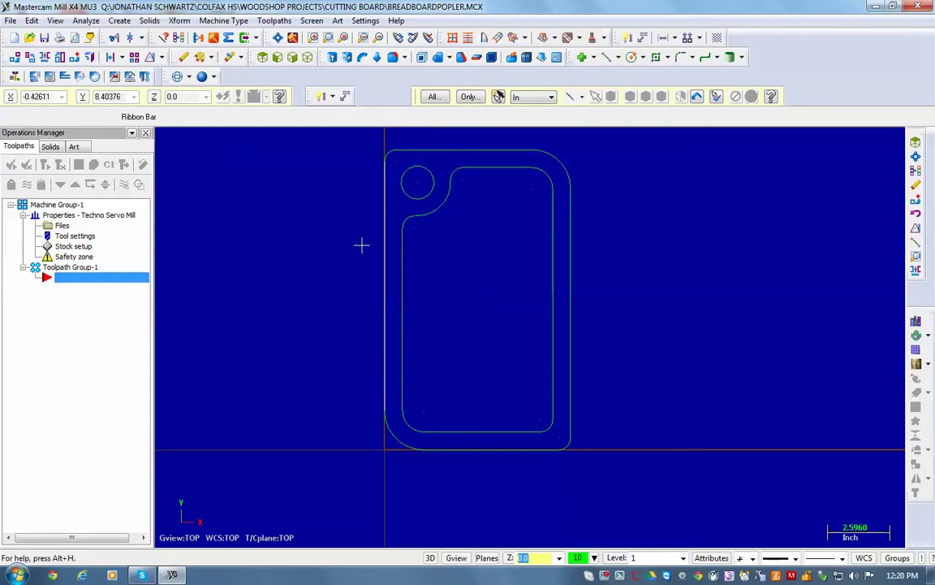
Create a 2D contour toolpath chained to the inner board outline, keeping the suggested NC name.
{"action": "left_click", "coordinate": [275, 22]}
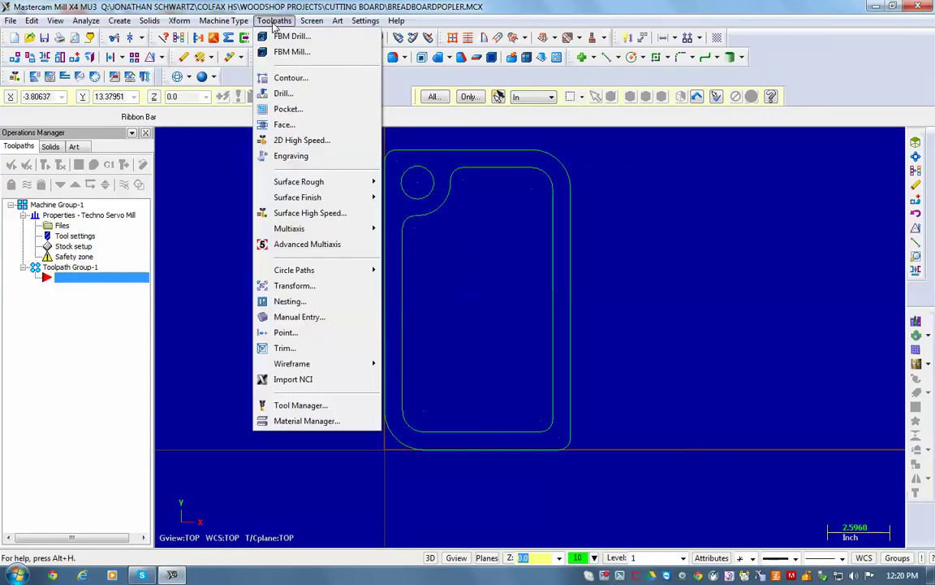
{"action": "left_click", "coordinate": [291, 79]}
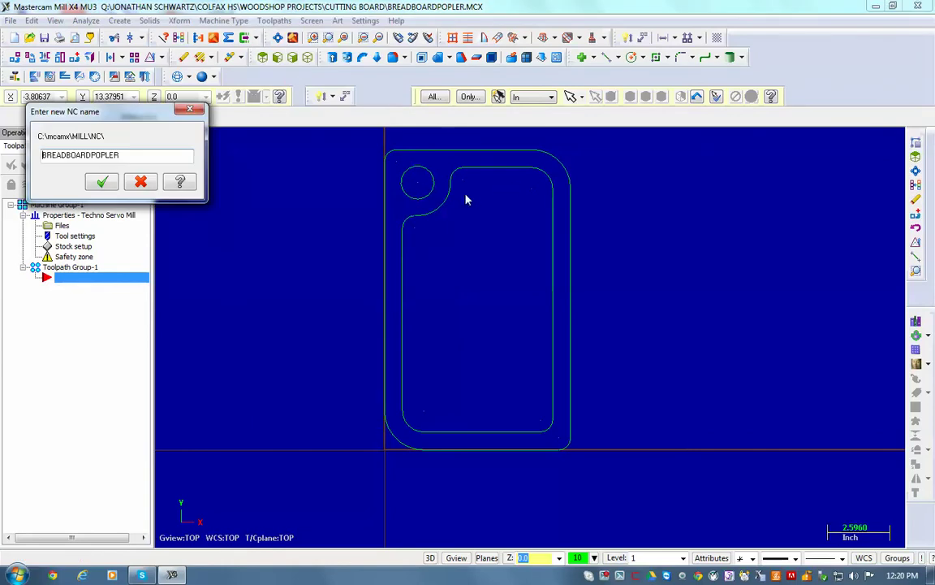
{"action": "left_click", "coordinate": [101, 181]}
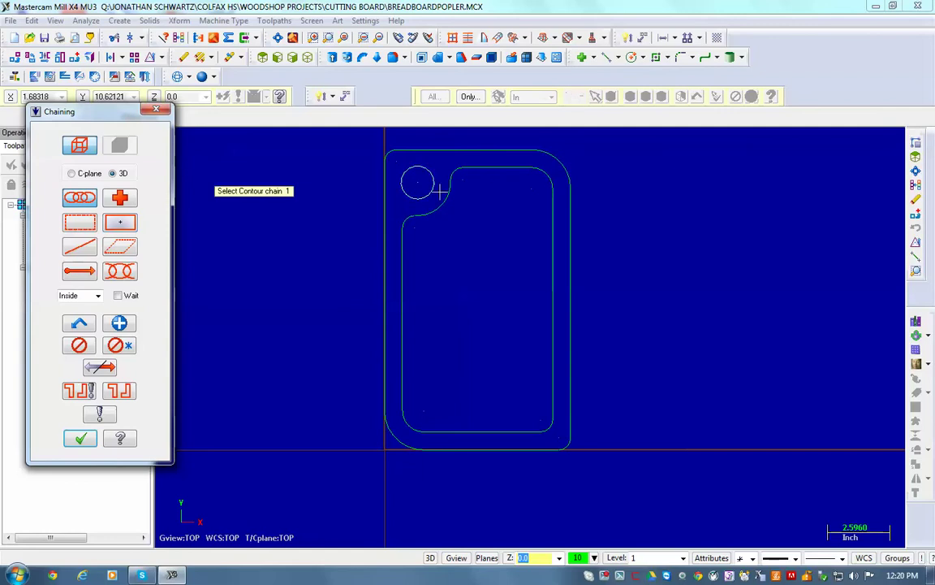
{"action": "left_click", "coordinate": [512, 168]}
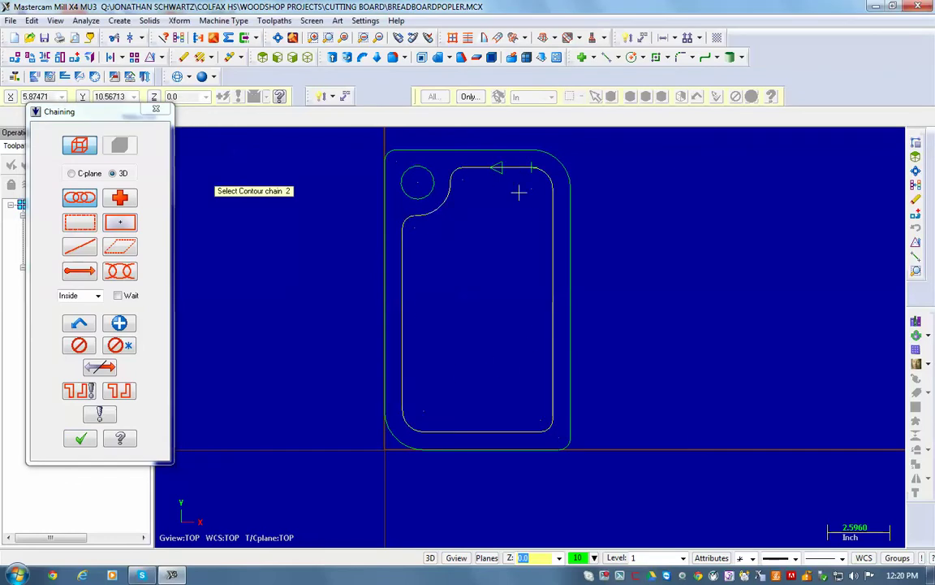
{"action": "left_click", "coordinate": [81, 437]}
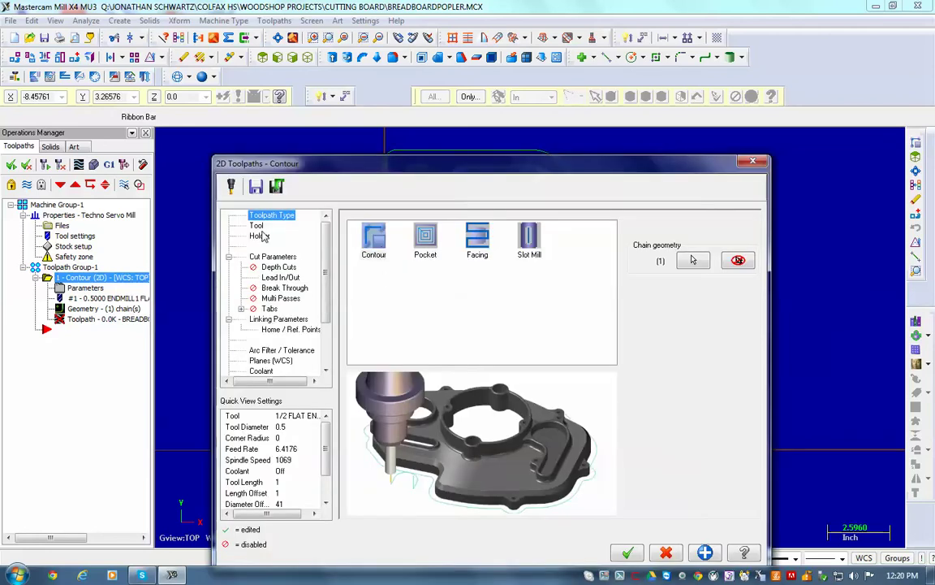
Choose the 1/4 BALL ENDMILL with feed rate 40 and plunge rate 20.
{"action": "left_click", "coordinate": [257, 225]}
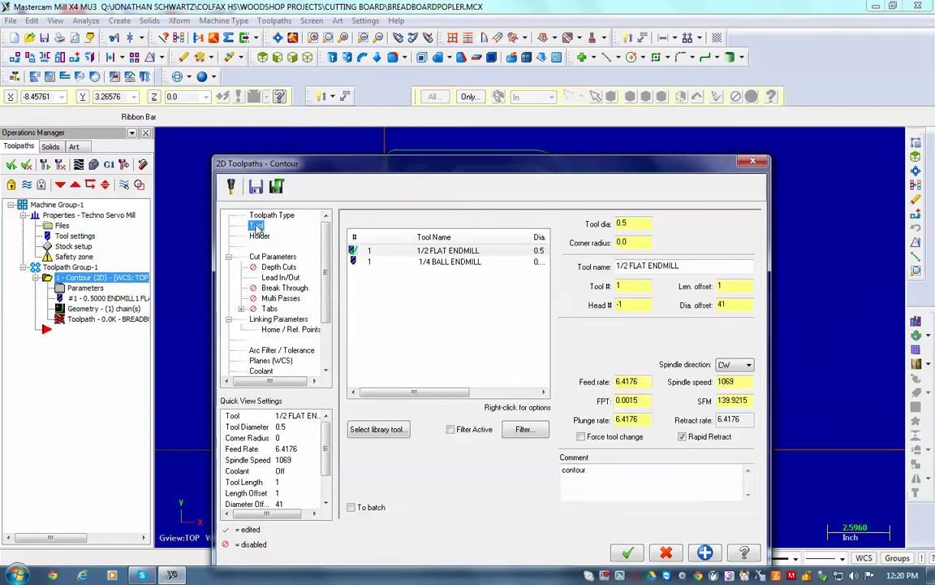
{"action": "left_click", "coordinate": [430, 263]}
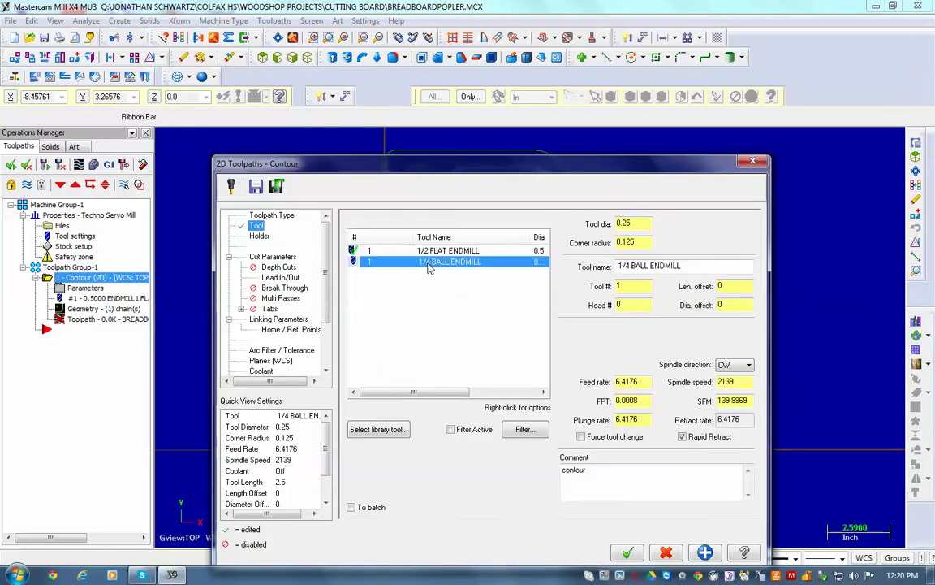
{"action": "left_click", "coordinate": [629, 381]}
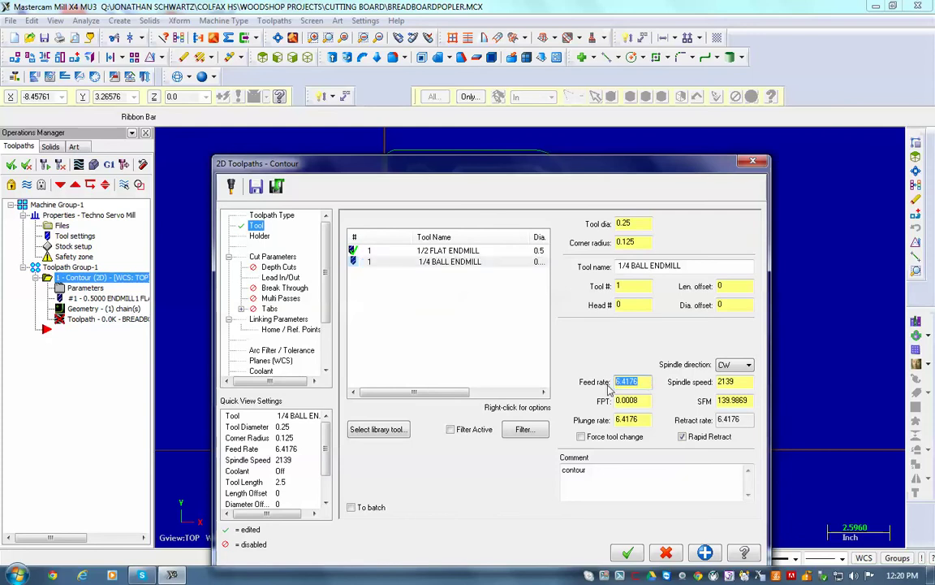
{"action": "type", "text": "40"}
{"action": "left_click", "coordinate": [643, 419]}
{"action": "type", "text": "20"}
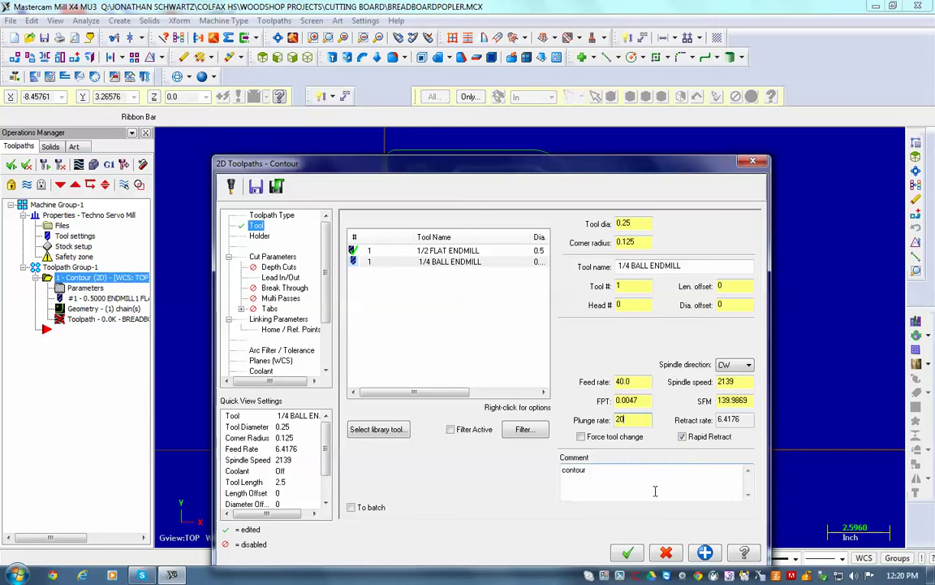
{"action": "left_click", "coordinate": [655, 490]}
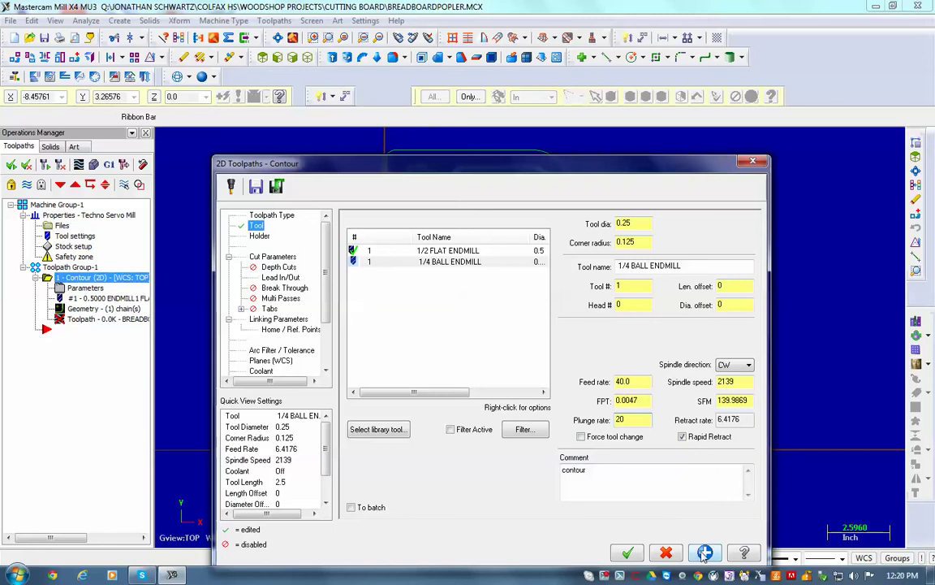
Turn cutter compensation type Off, keeping the compensation direction Left.
{"action": "left_click", "coordinate": [259, 237]}
{"action": "left_click", "coordinate": [270, 257]}
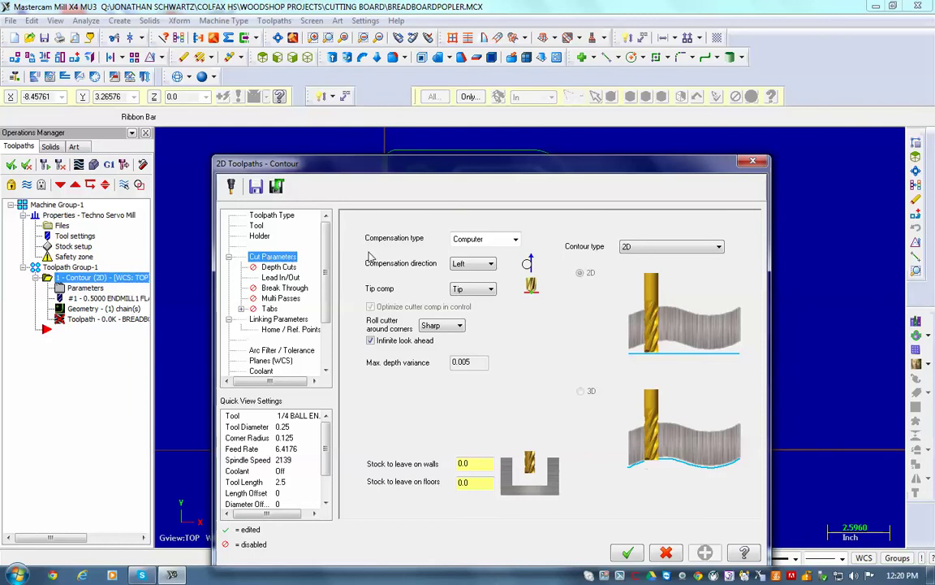
{"action": "left_click", "coordinate": [491, 264]}
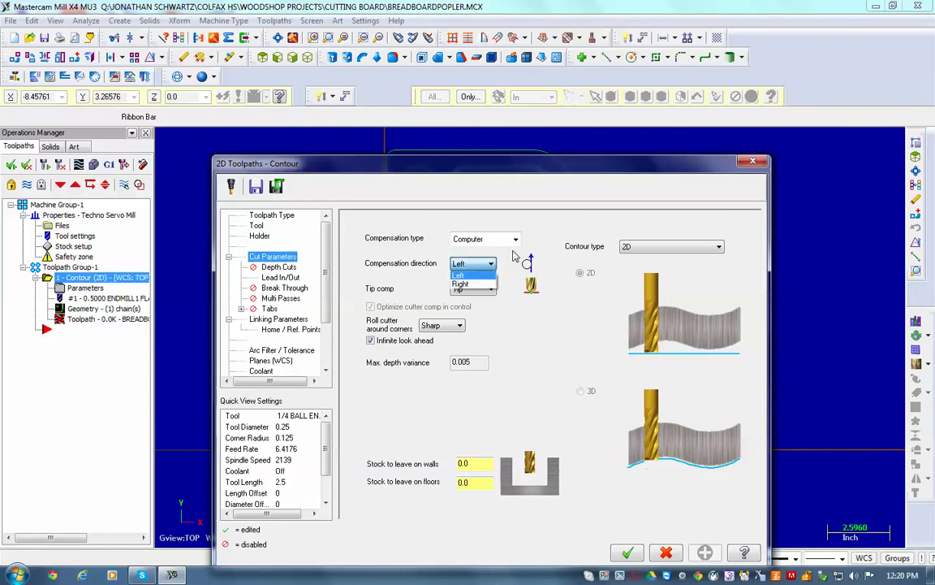
{"action": "left_click", "coordinate": [459, 237]}
{"action": "left_click", "coordinate": [516, 241]}
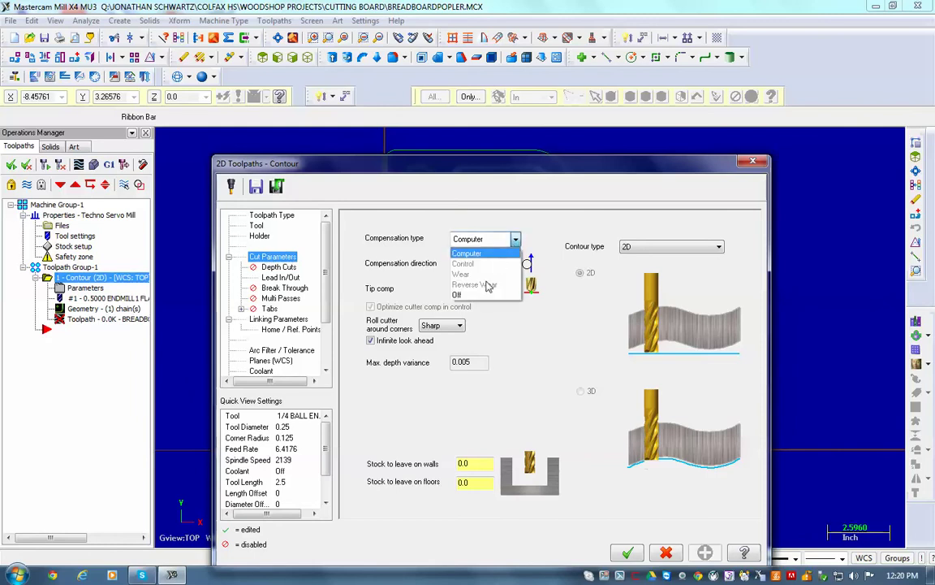
{"action": "left_click", "coordinate": [459, 295]}
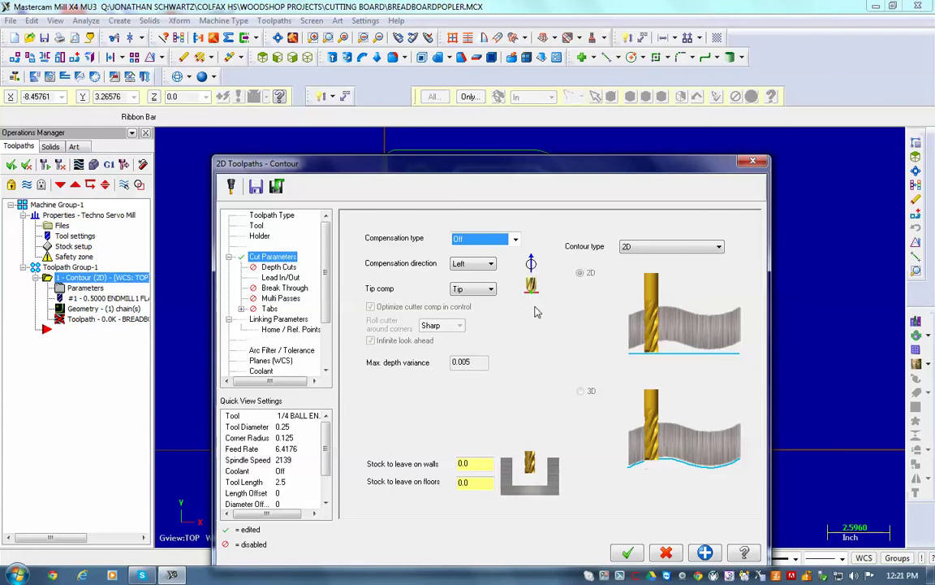
{"action": "left_click_drag", "start_coordinate": [545, 166], "coordinate": [539, 94]}
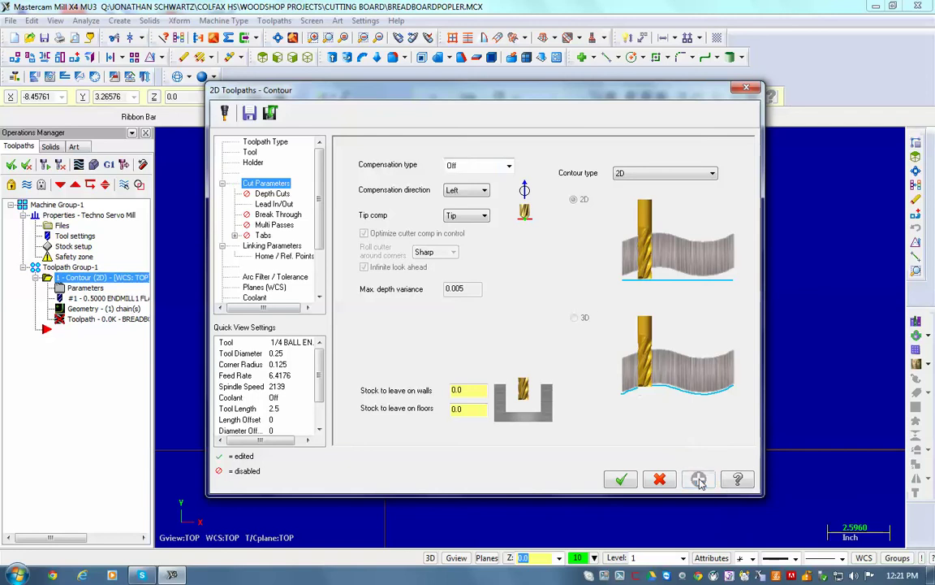
Set an absolute cut depth of -0.15 in Linking Parameters and generate the contour toolpath.
{"action": "left_click", "coordinate": [271, 194]}
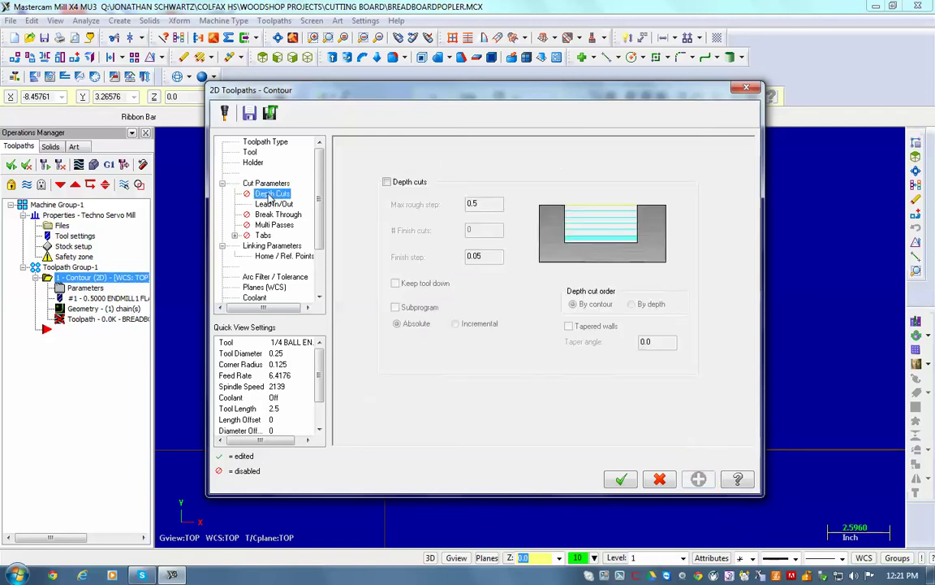
{"action": "left_click", "coordinate": [273, 204]}
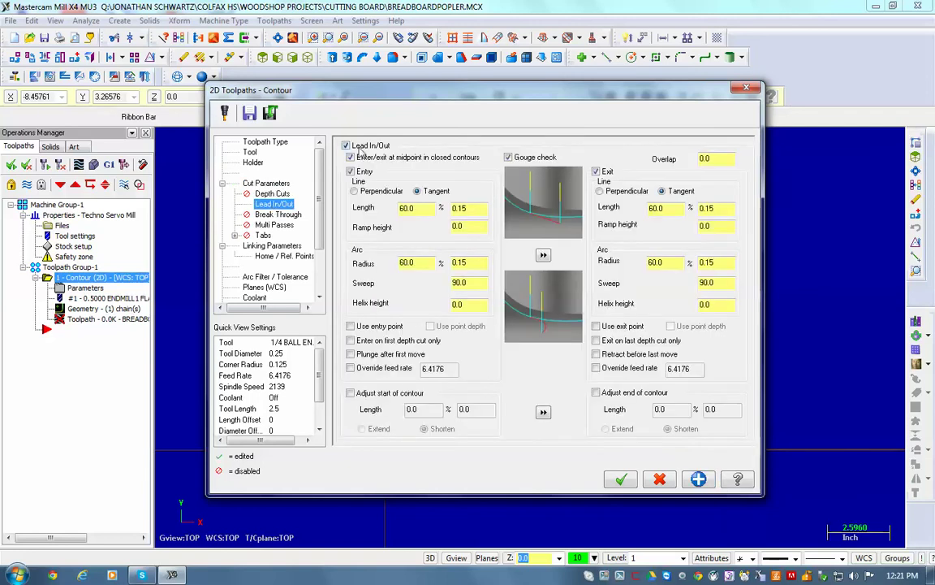
{"action": "left_click", "coordinate": [276, 215]}
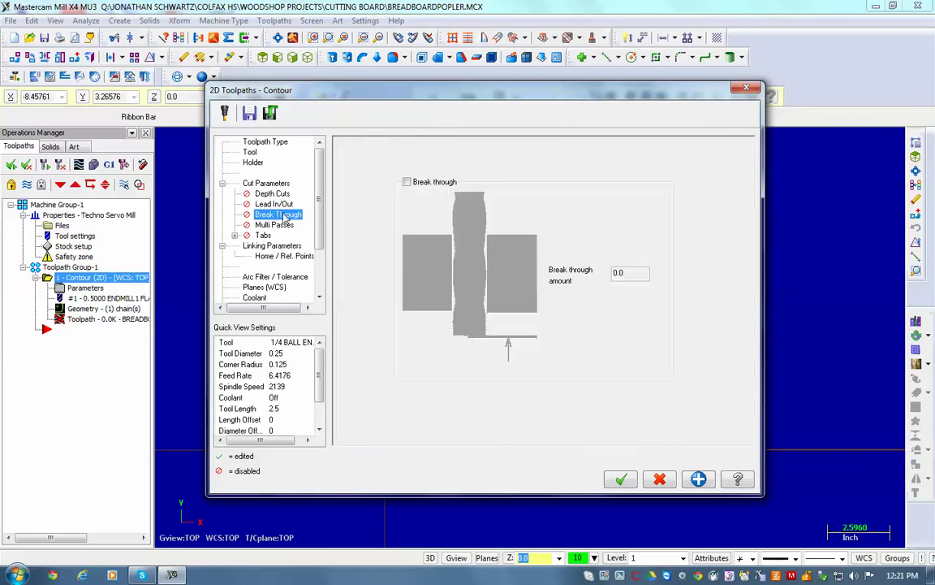
{"action": "left_click", "coordinate": [273, 225]}
{"action": "left_click", "coordinate": [264, 234]}
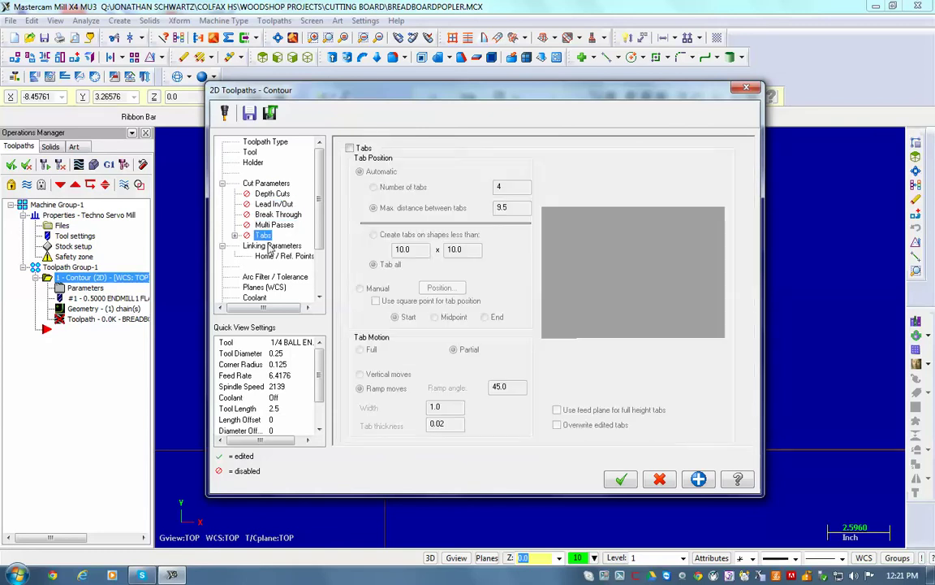
{"action": "left_click", "coordinate": [272, 245]}
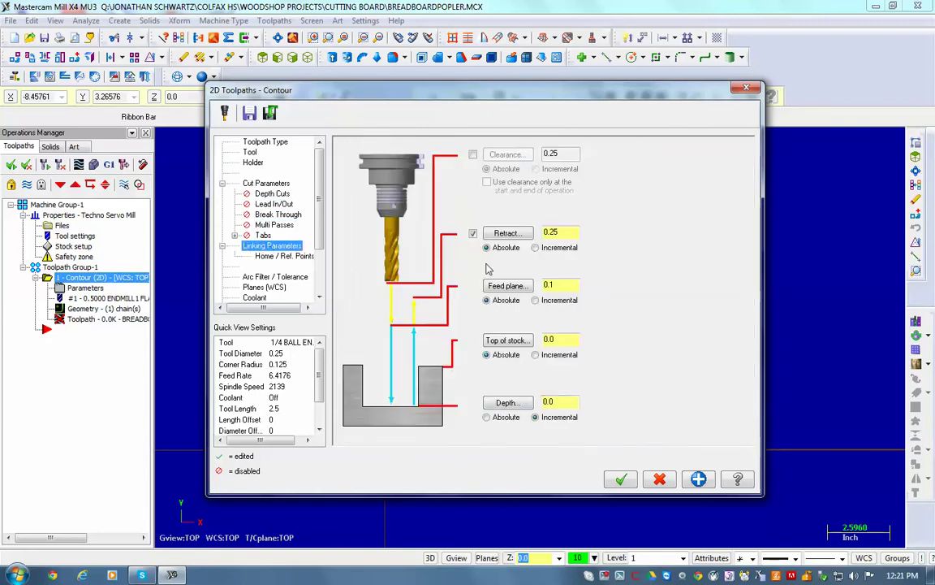
{"action": "left_click", "coordinate": [486, 416]}
{"action": "left_click_drag", "start_coordinate": [558, 401], "coordinate": [529, 407]}
{"action": "key", "text": "BackSpace"}
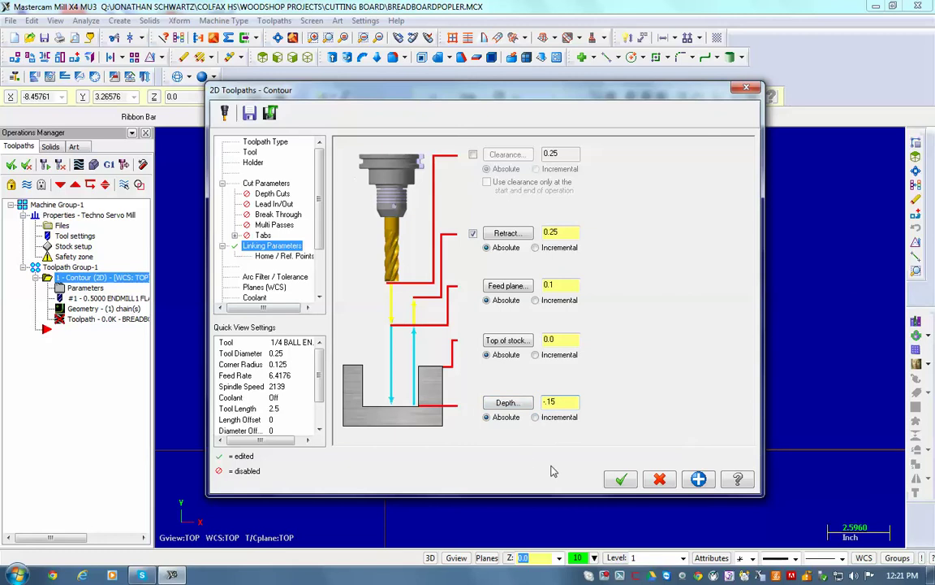
{"action": "left_click", "coordinate": [621, 479]}
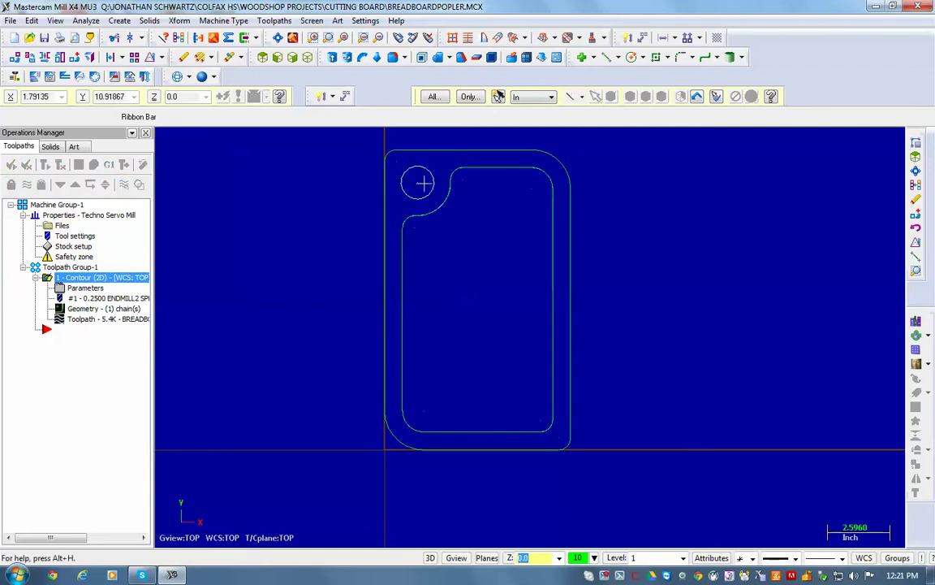
Start a second contour toolpath chained to the small circle.
{"action": "left_click", "coordinate": [272, 20]}
{"action": "left_click", "coordinate": [289, 77]}
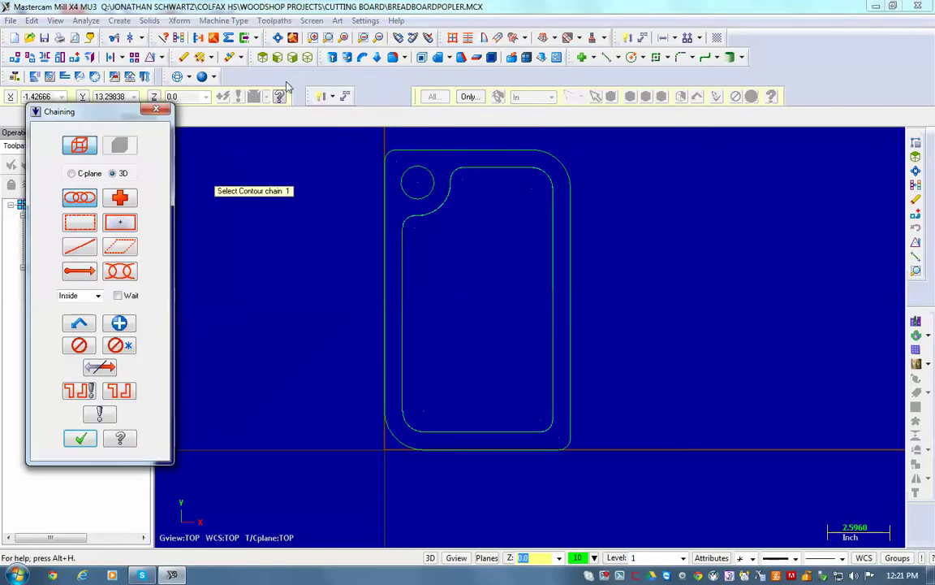
{"action": "left_click", "coordinate": [426, 173]}
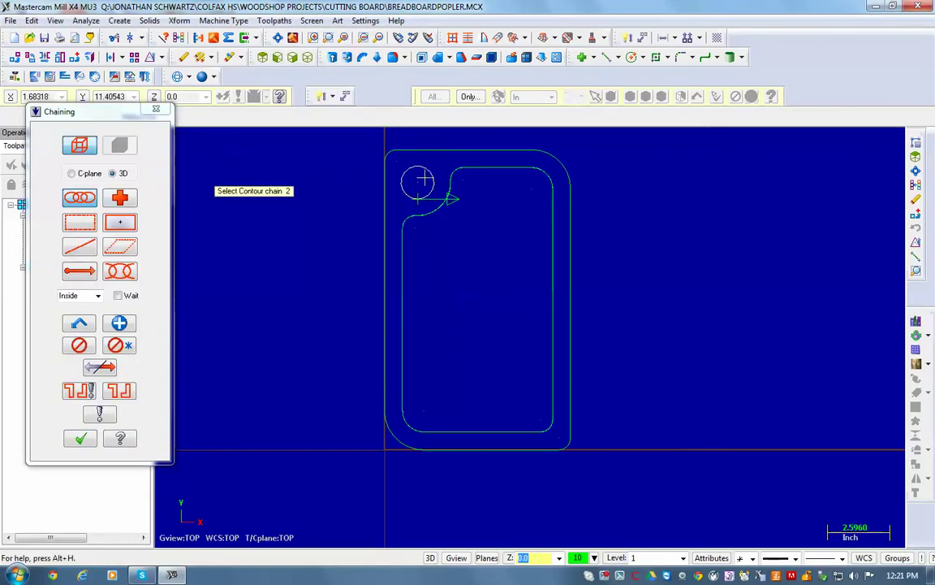
{"action": "left_click", "coordinate": [80, 439]}
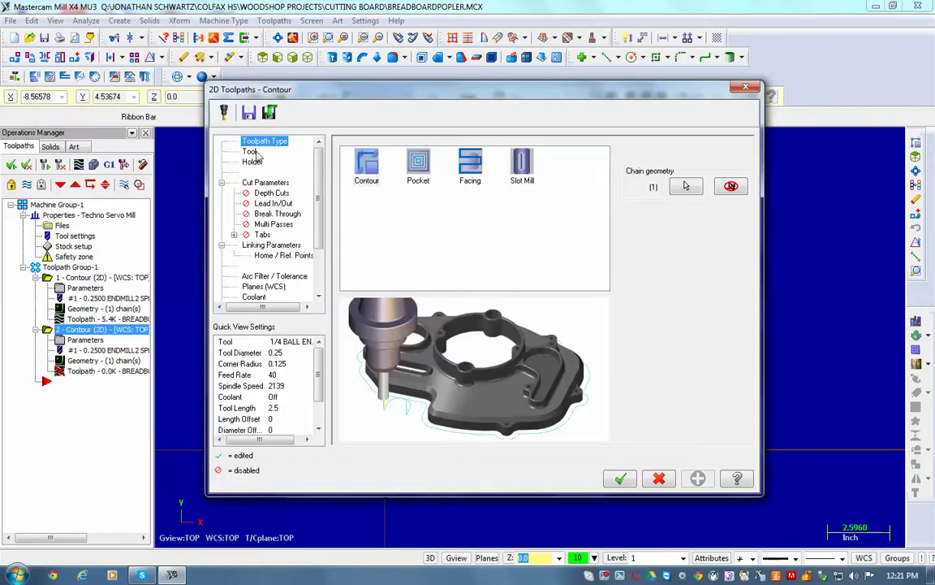
Add the library 1/4 FLAT ENDMILL as tool 2 with feed rate 60 and plunge rate 30.
{"action": "left_click", "coordinate": [253, 152]}
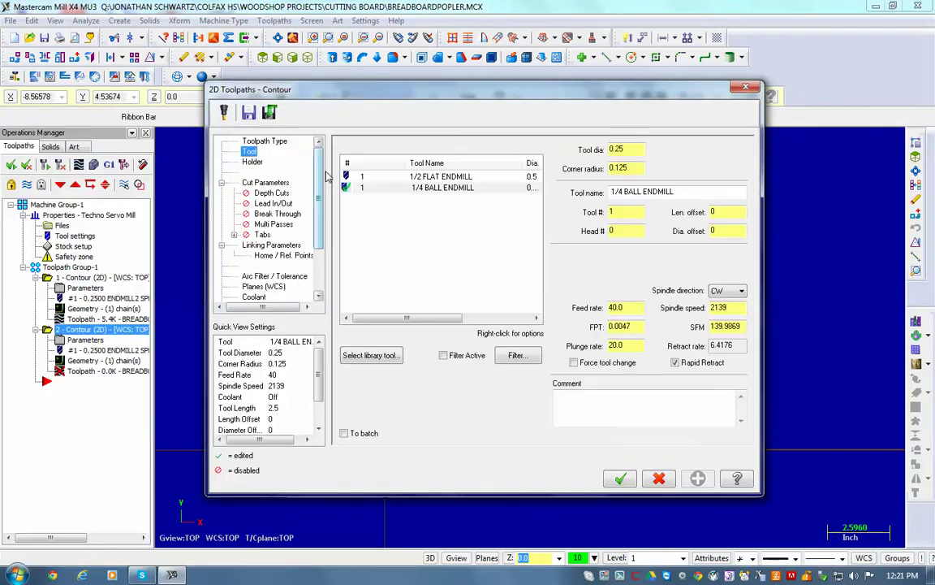
{"action": "left_click", "coordinate": [358, 355]}
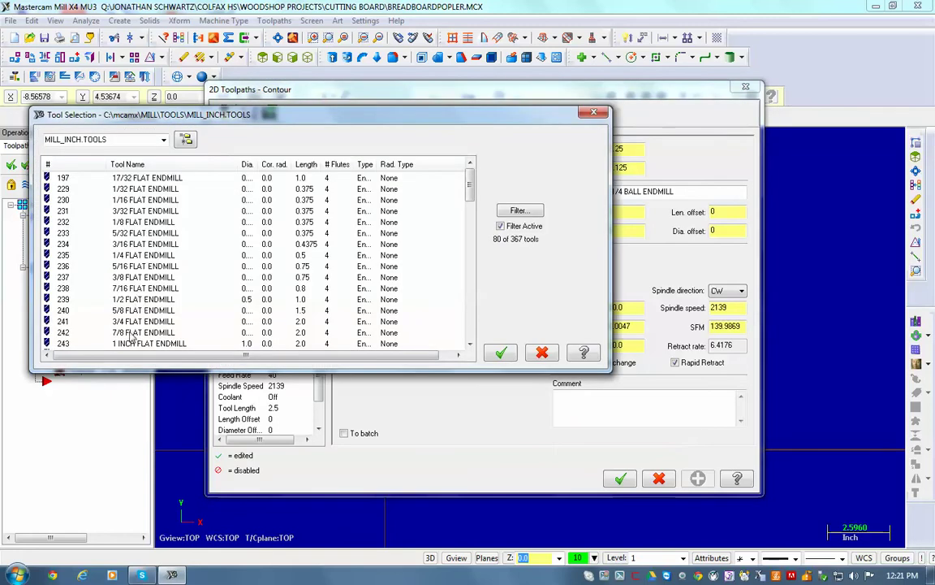
{"action": "left_click", "coordinate": [118, 255]}
{"action": "left_click", "coordinate": [500, 352]}
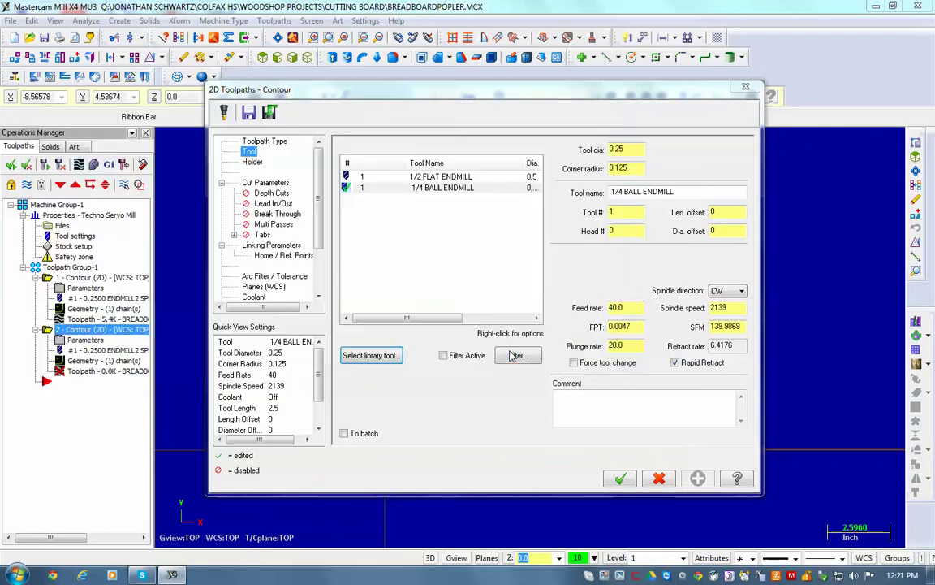
{"action": "left_click_drag", "start_coordinate": [634, 303], "coordinate": [602, 301]}
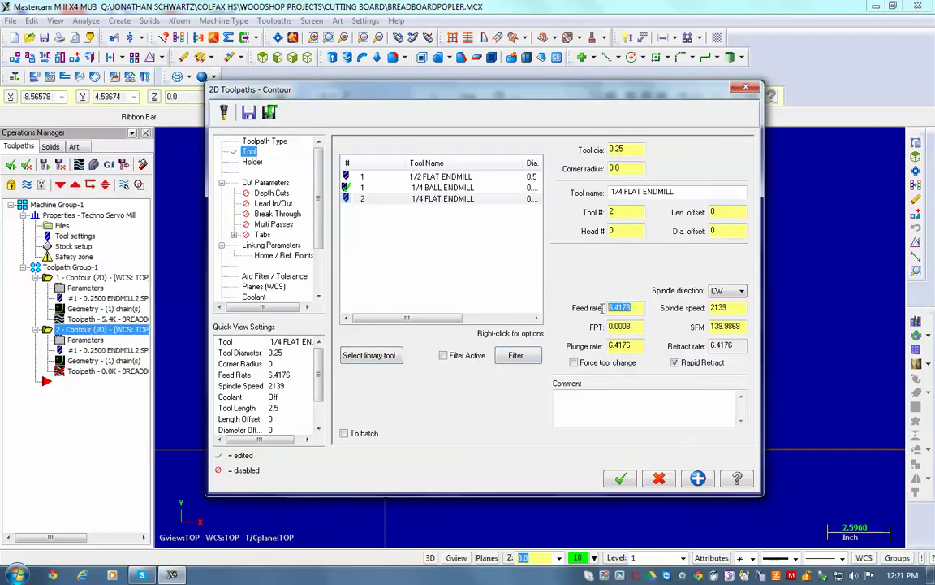
{"action": "type", "text": "60"}
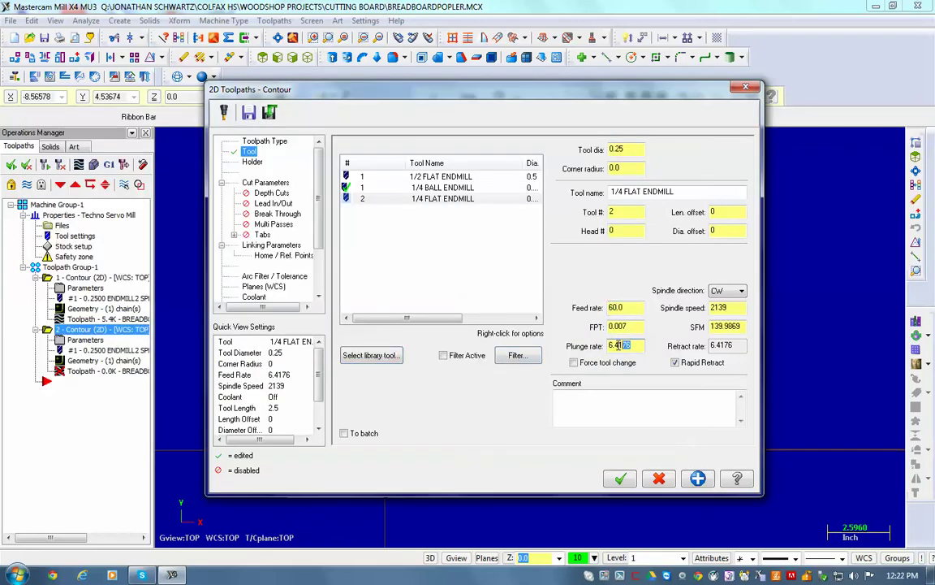
{"action": "left_click_drag", "start_coordinate": [638, 345], "coordinate": [596, 348]}
{"action": "type", "text": "30"}
{"action": "key", "text": "Tab"}
{"action": "left_click", "coordinate": [248, 161]}
{"action": "left_click", "coordinate": [256, 183]}
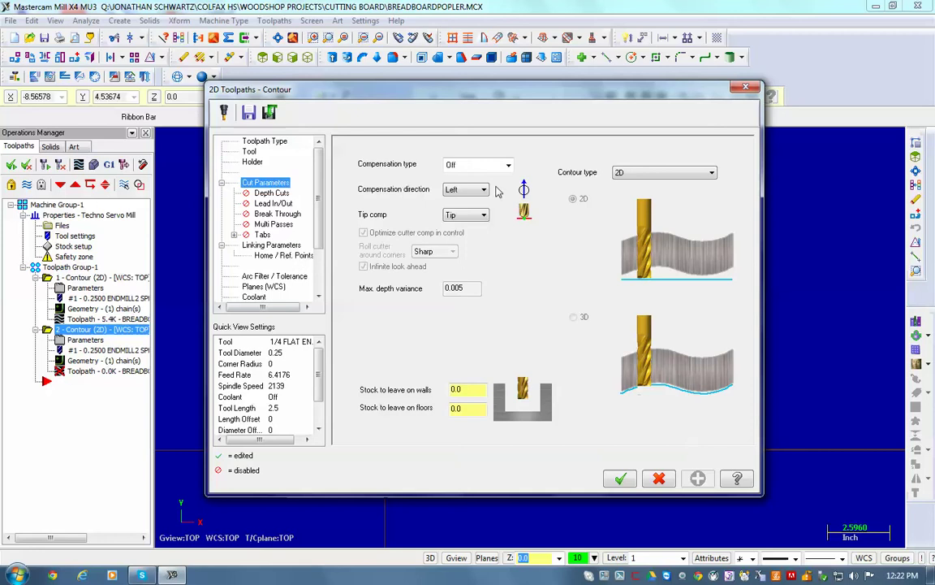
Set compensation type to Computer and enable depth cuts, clearing the max rough step.
{"action": "left_click", "coordinate": [454, 165]}
{"action": "left_click", "coordinate": [463, 176]}
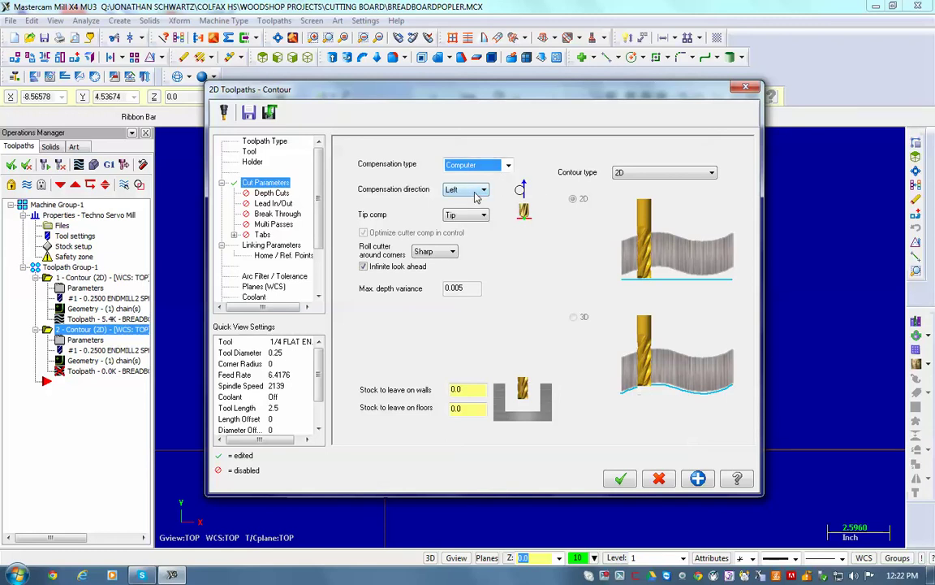
{"action": "left_click", "coordinate": [270, 194]}
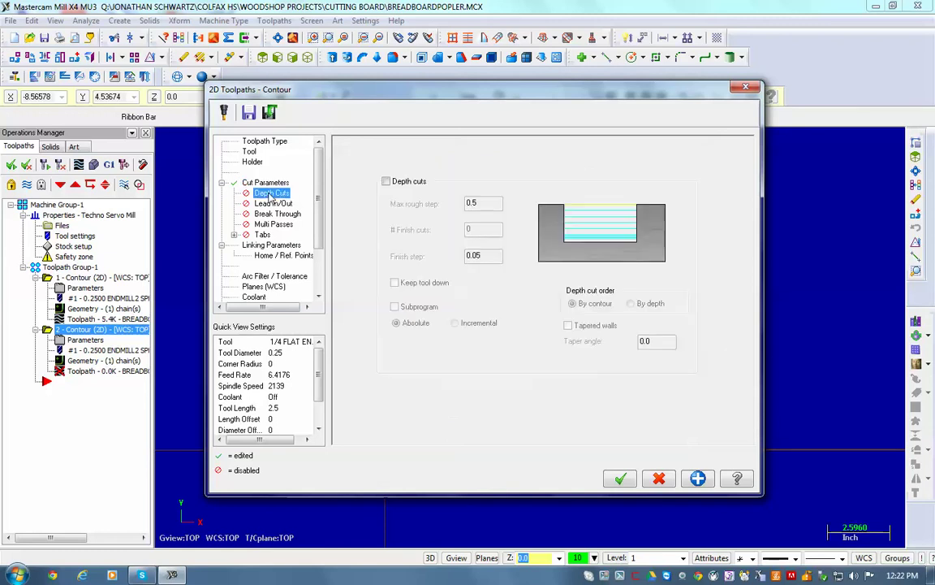
{"action": "left_click", "coordinate": [385, 181]}
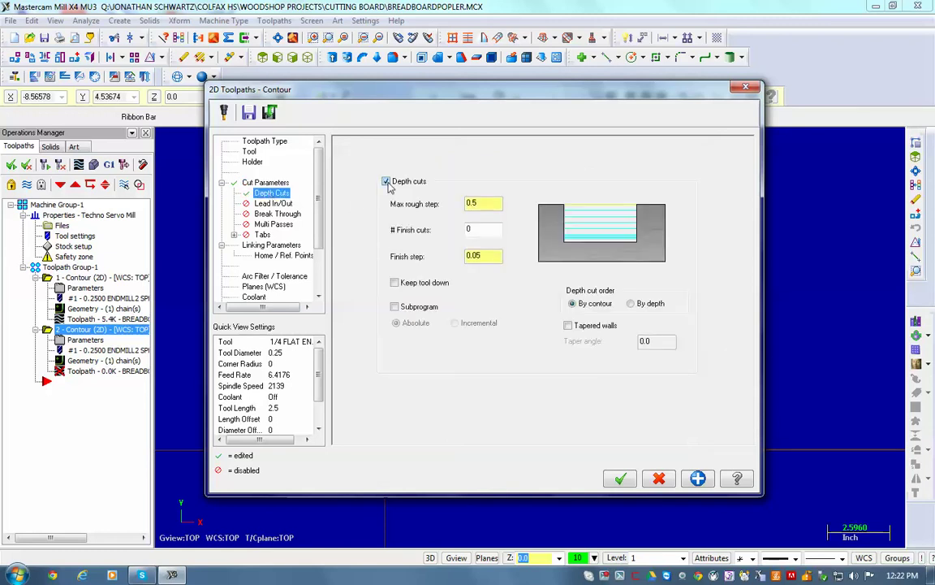
{"action": "left_click", "coordinate": [472, 203]}
{"action": "key", "text": "BackSpace"}
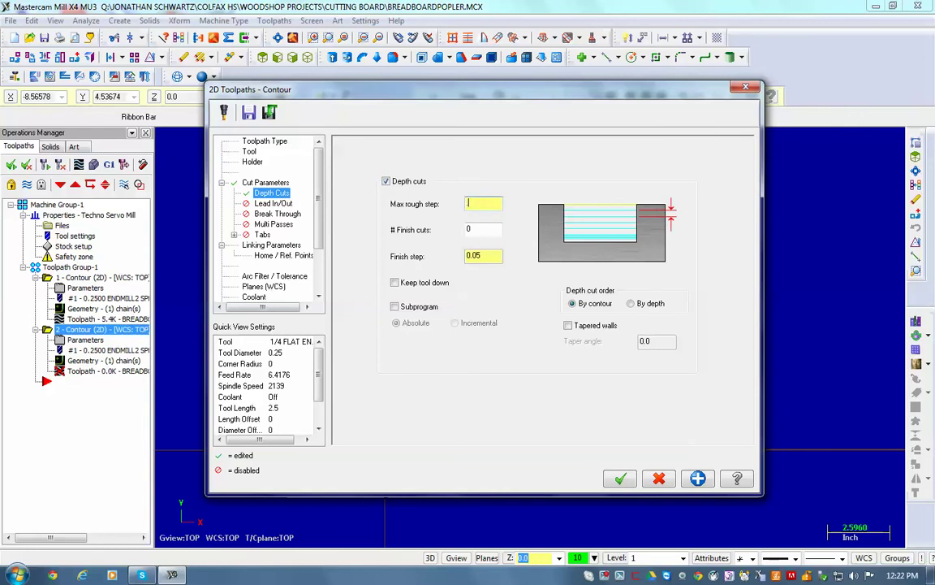
Set the cut depth to -0.5 in Linking Parameters and generate the second toolpath.
{"action": "left_click", "coordinate": [292, 204]}
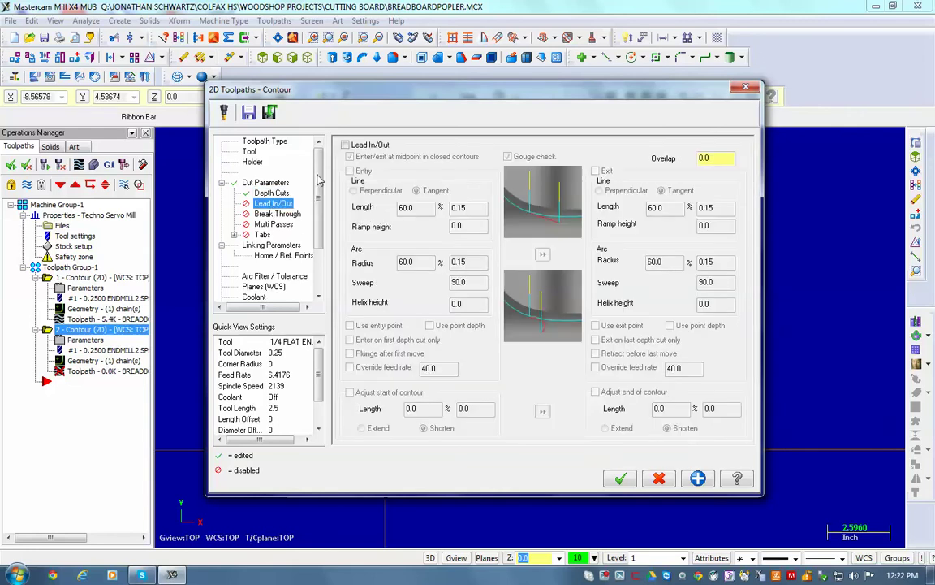
{"action": "left_click", "coordinate": [276, 213]}
{"action": "left_click", "coordinate": [274, 224]}
{"action": "left_click", "coordinate": [262, 234]}
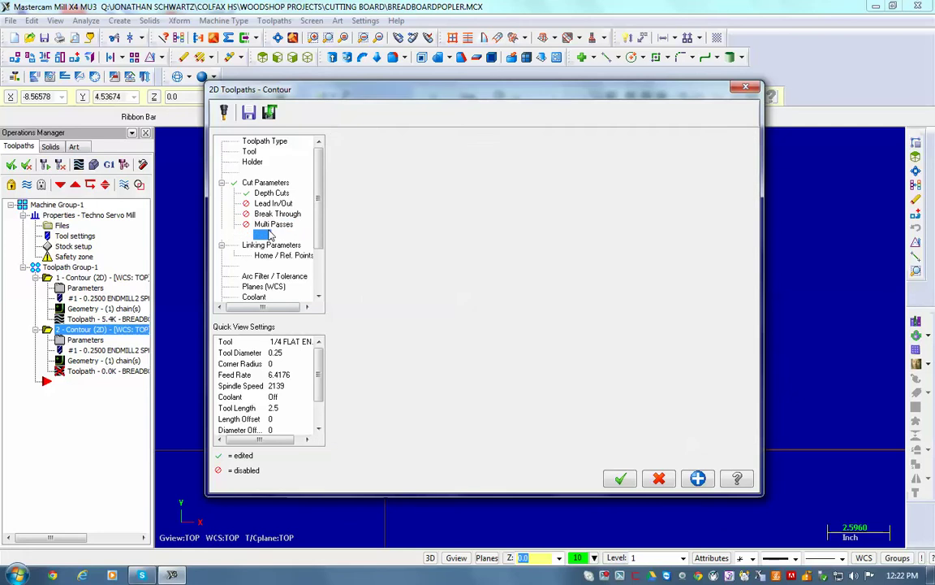
{"action": "left_click", "coordinate": [271, 245]}
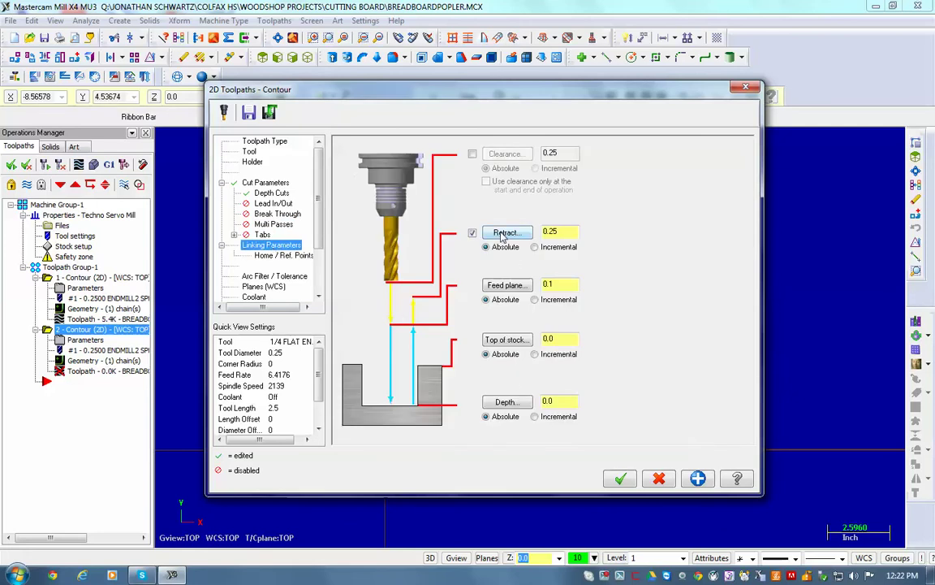
{"action": "double_click", "coordinate": [569, 401]}
{"action": "type", "text": "-.5"}
{"action": "left_click", "coordinate": [619, 478]}
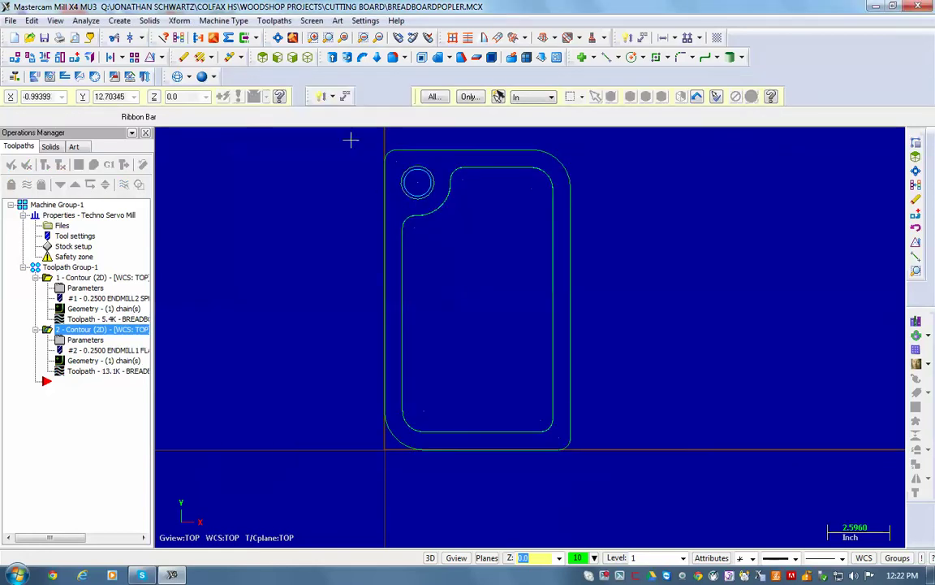
Start a third contour toolpath chained to the board's outer outline.
{"action": "left_click", "coordinate": [273, 21]}
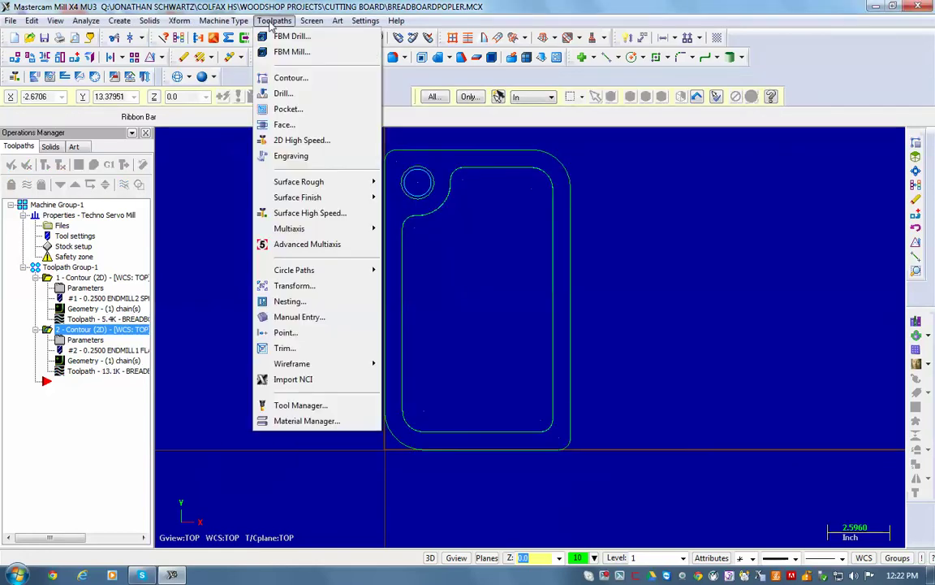
{"action": "left_click", "coordinate": [288, 78]}
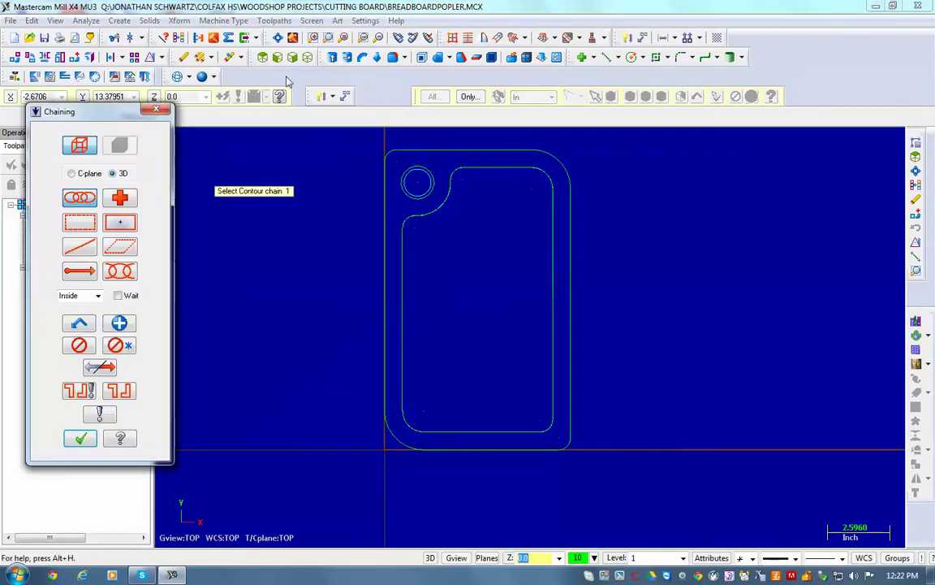
{"action": "left_click", "coordinate": [516, 147]}
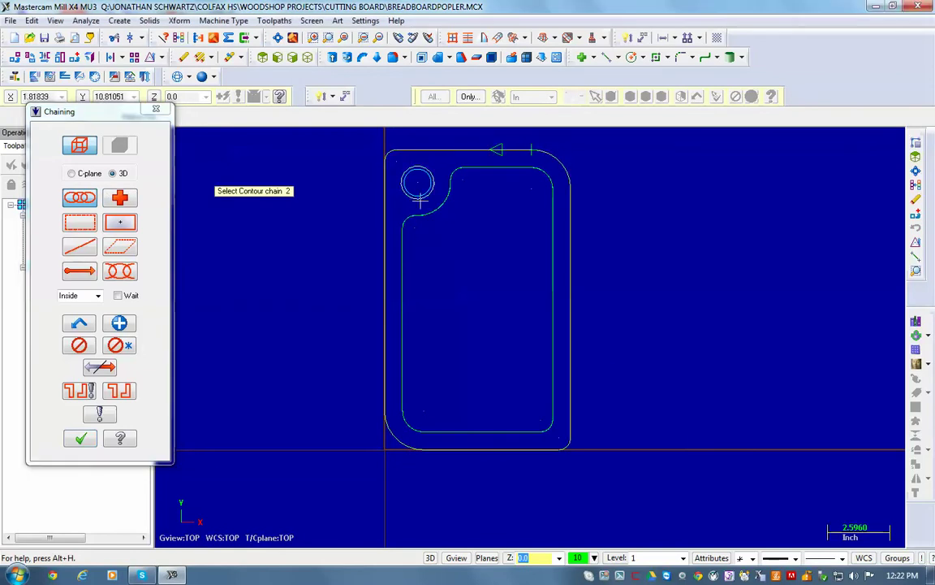
{"action": "left_click", "coordinate": [80, 439]}
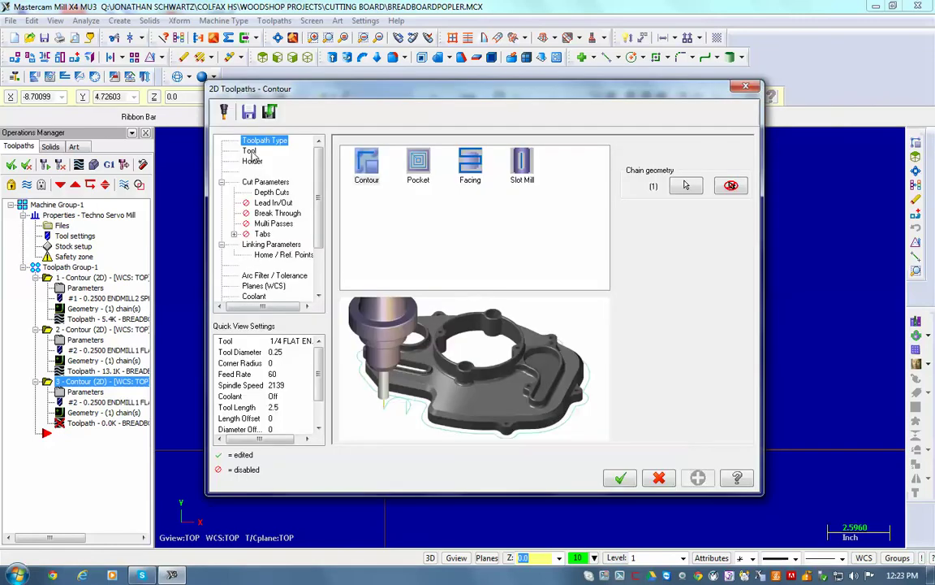
Set the third contour's compensation direction to Right.
{"action": "left_click", "coordinate": [249, 152]}
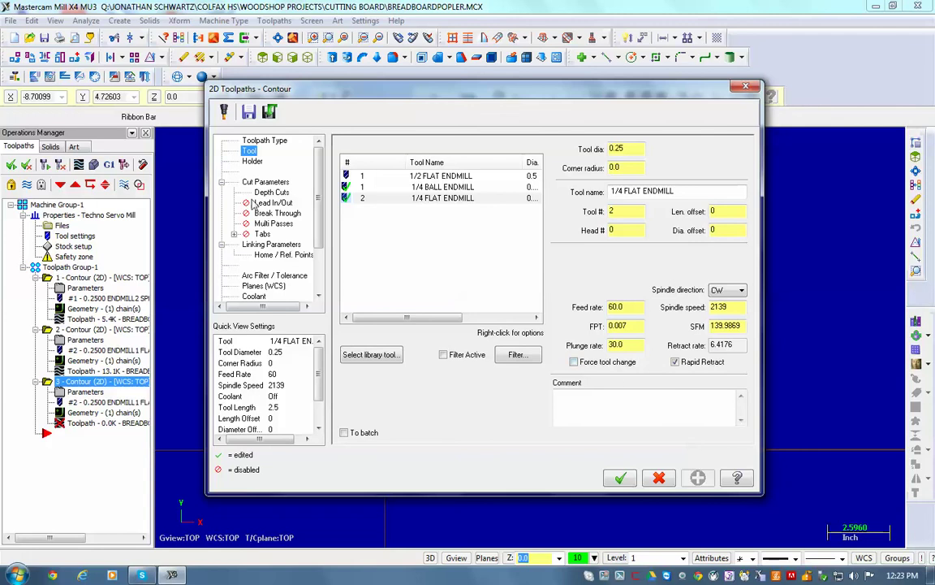
{"action": "left_click", "coordinate": [252, 161]}
{"action": "left_click", "coordinate": [263, 182]}
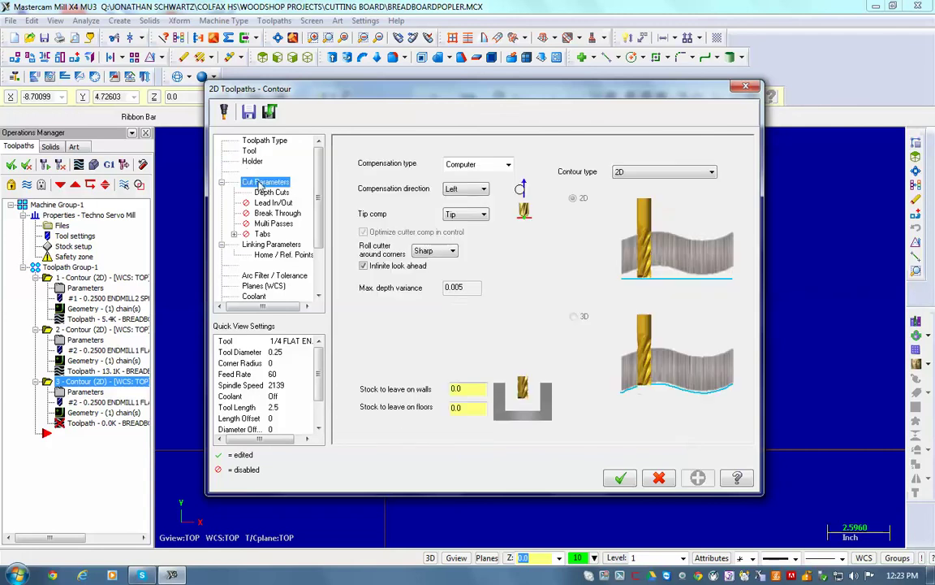
{"action": "left_click", "coordinate": [483, 189]}
{"action": "left_click", "coordinate": [475, 211]}
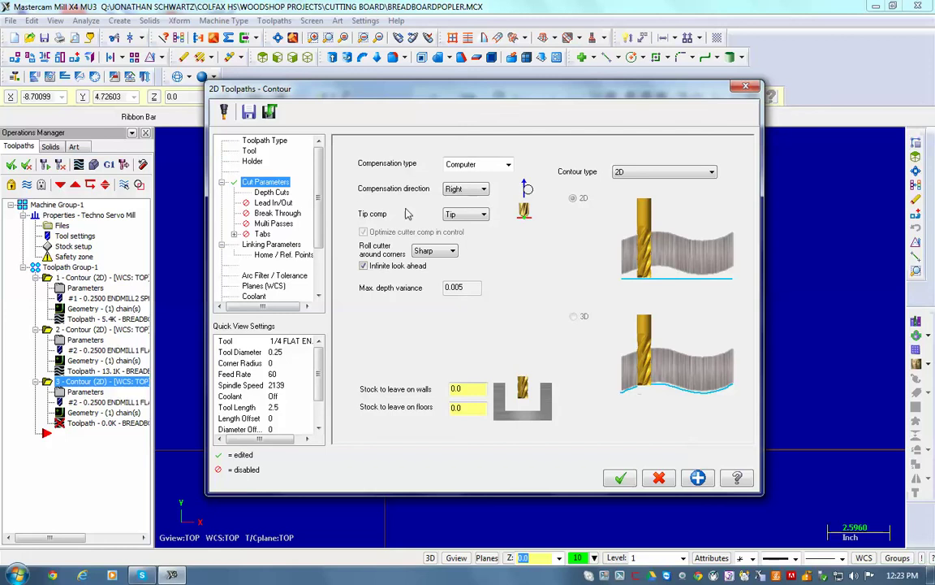
Give the third contour a cut depth of -0.5 and regenerate its toolpath.
{"action": "left_click", "coordinate": [270, 193]}
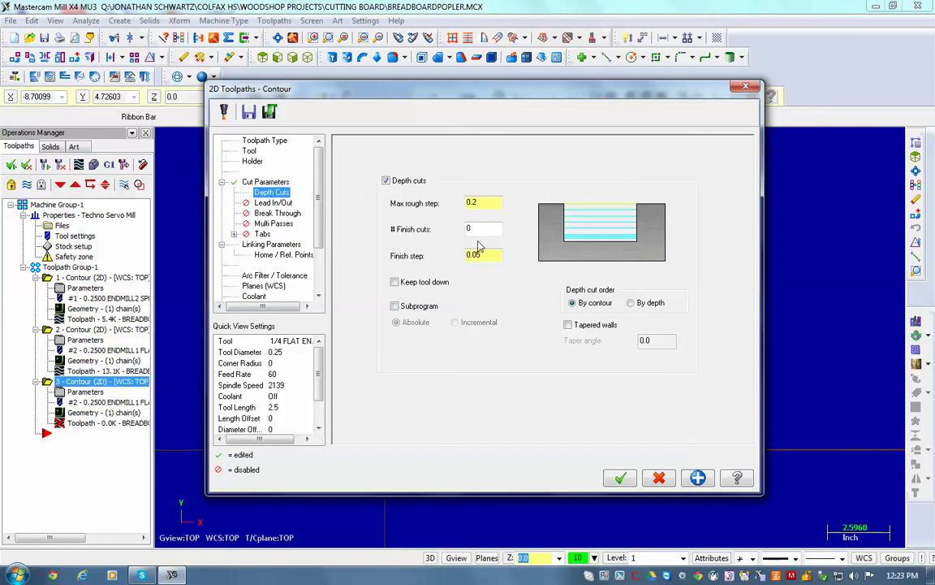
{"action": "left_click", "coordinate": [274, 203]}
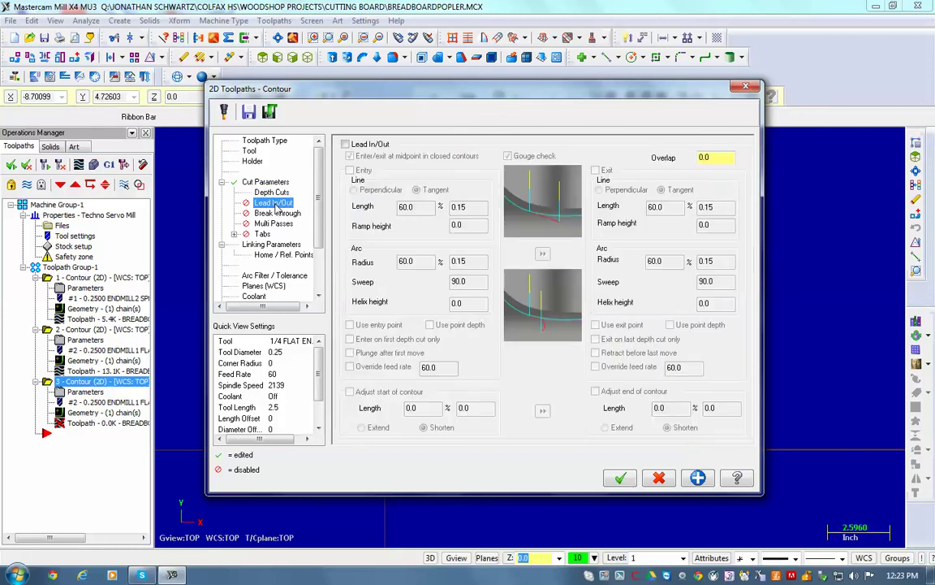
{"action": "left_click", "coordinate": [276, 214]}
{"action": "left_click", "coordinate": [273, 224]}
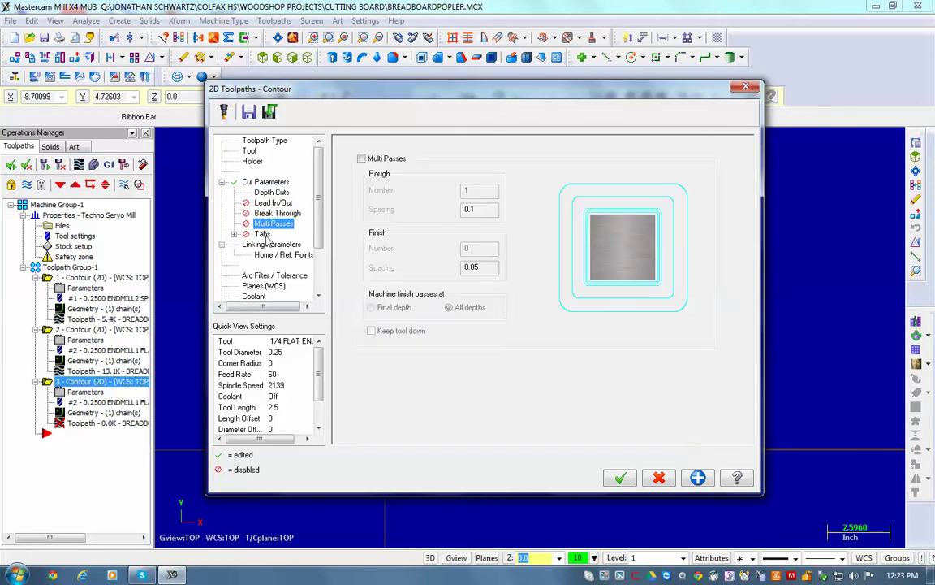
{"action": "left_click", "coordinate": [273, 244]}
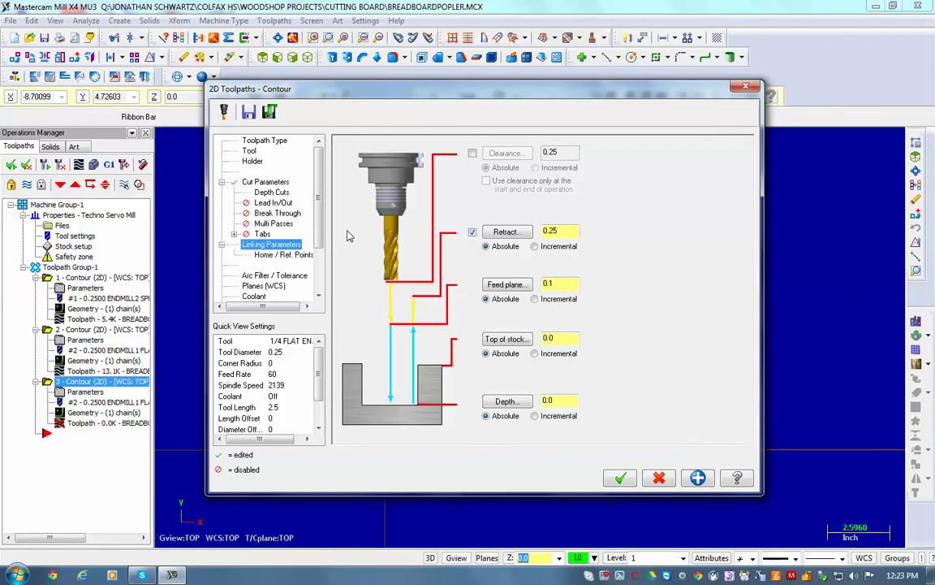
{"action": "double_click", "coordinate": [555, 401]}
{"action": "type", "text": "-.5"}
{"action": "left_click", "coordinate": [619, 477]}
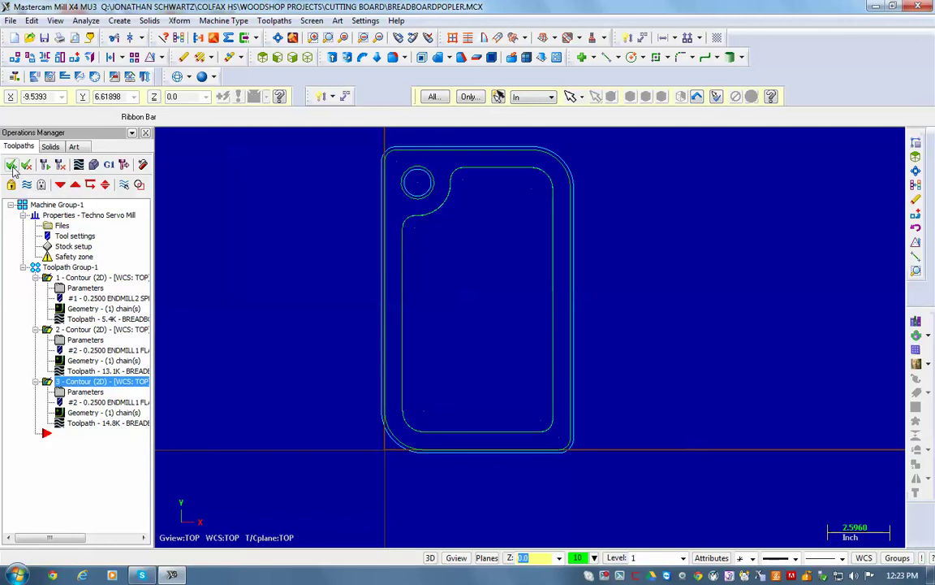
{"action": "left_click", "coordinate": [93, 165]}
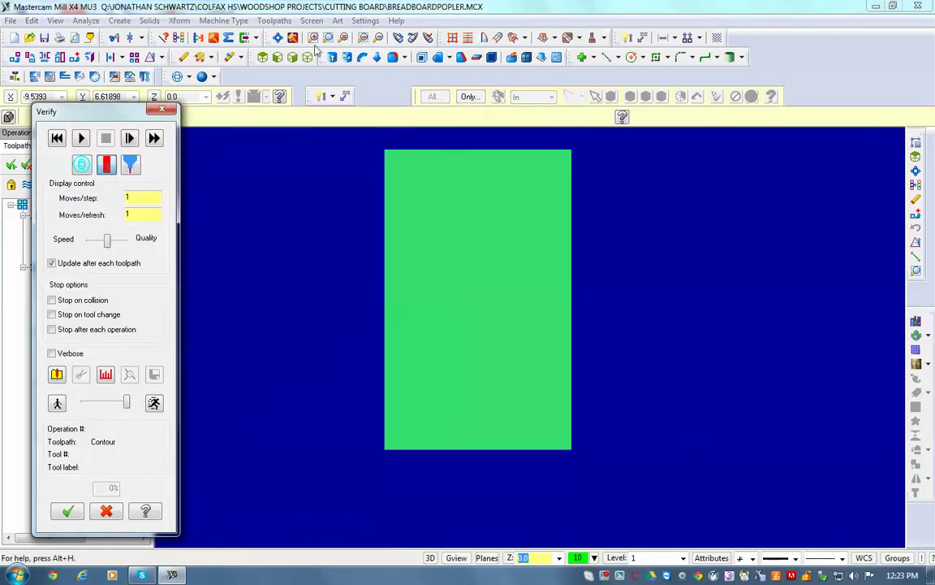
{"action": "left_click", "coordinate": [277, 39]}
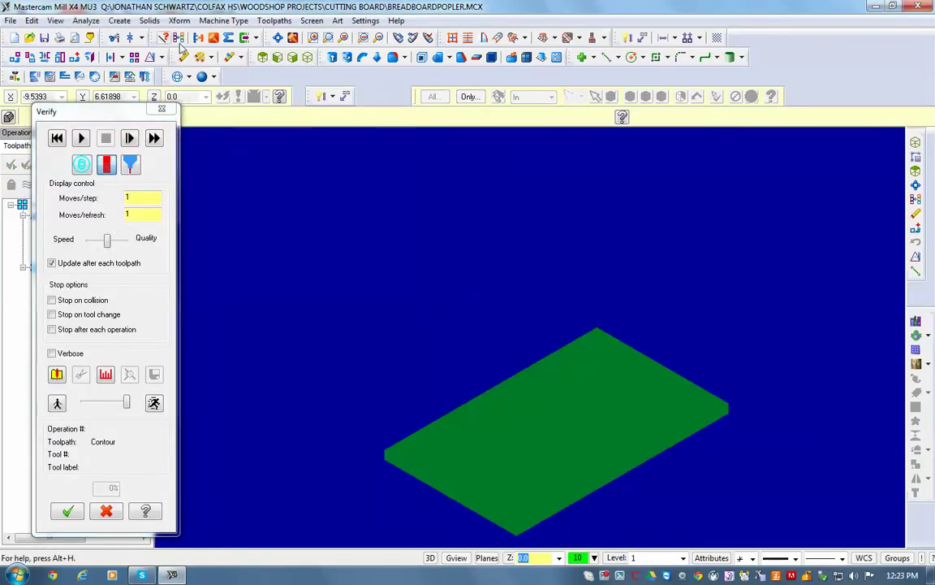
{"action": "left_click", "coordinate": [245, 37]}
{"action": "left_click_drag", "start_coordinate": [130, 405], "coordinate": [103, 401]}
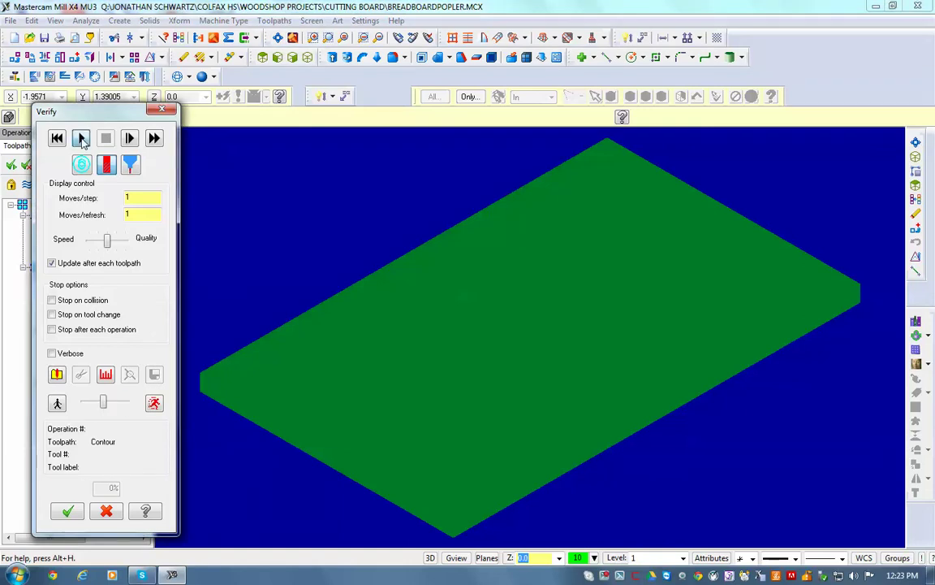
{"action": "left_click", "coordinate": [82, 138]}
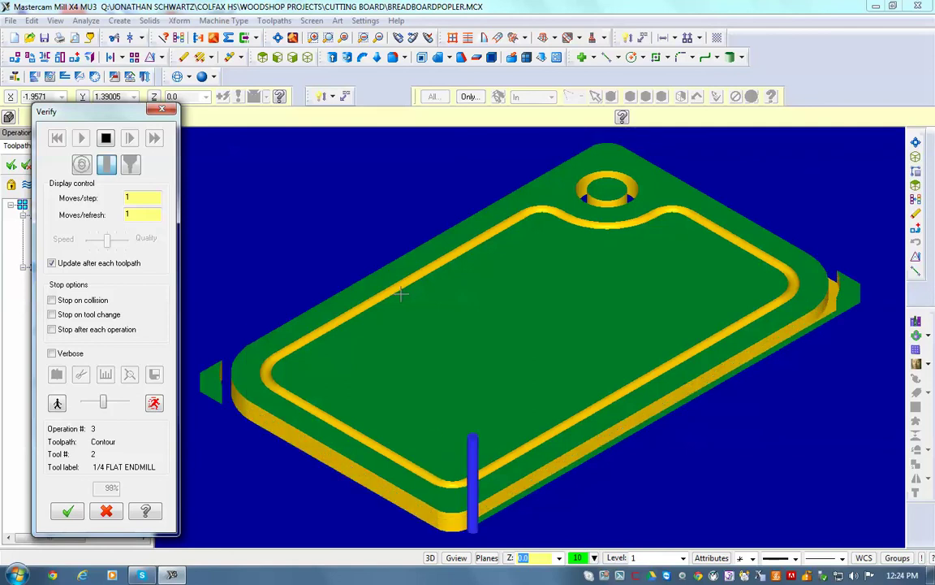
{"action": "left_click", "coordinate": [68, 511]}
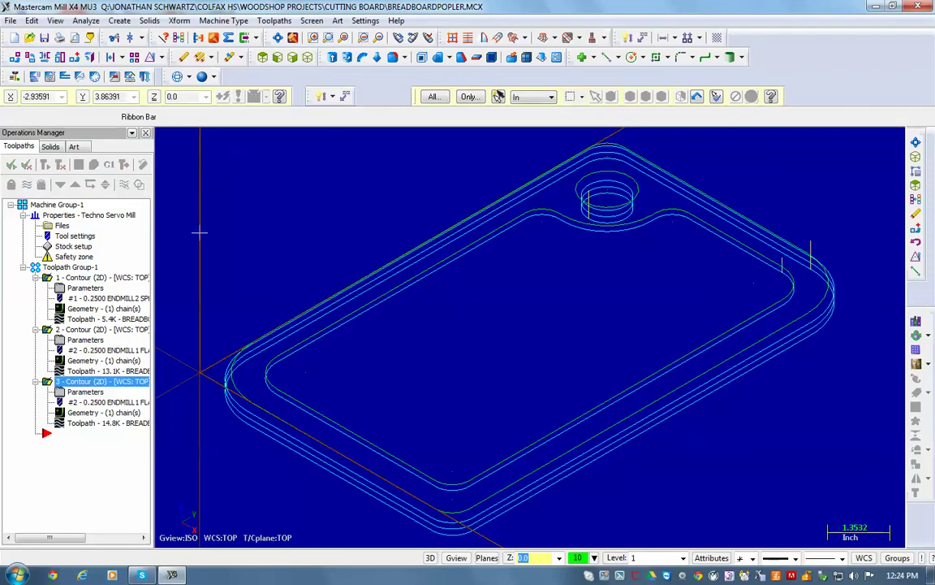
{"action": "left_click", "coordinate": [233, 50]}
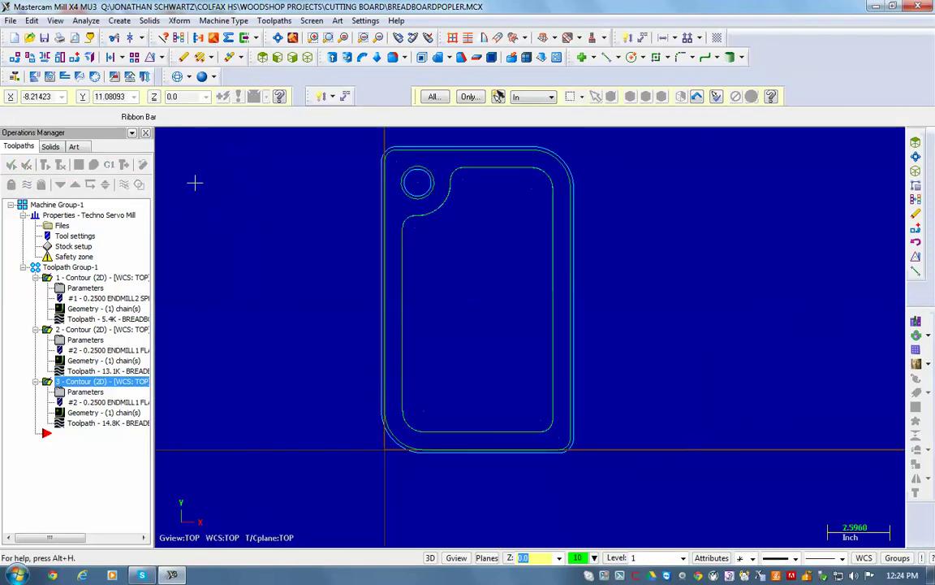
Save the part as BREADBOARDPOPLER.MCX, replacing the existing file.
{"action": "left_click", "coordinate": [11, 21]}
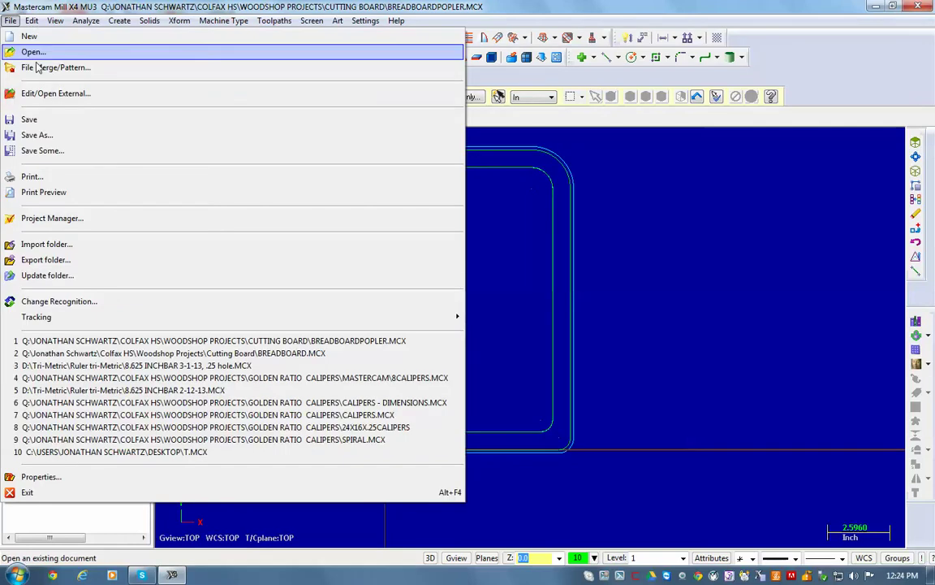
{"action": "left_click", "coordinate": [44, 138]}
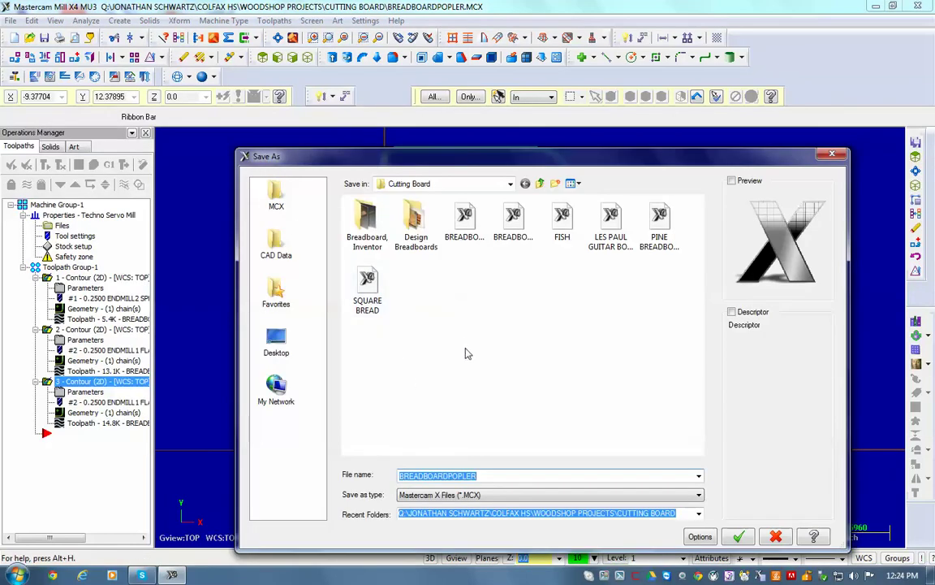
{"action": "left_click", "coordinate": [737, 537]}
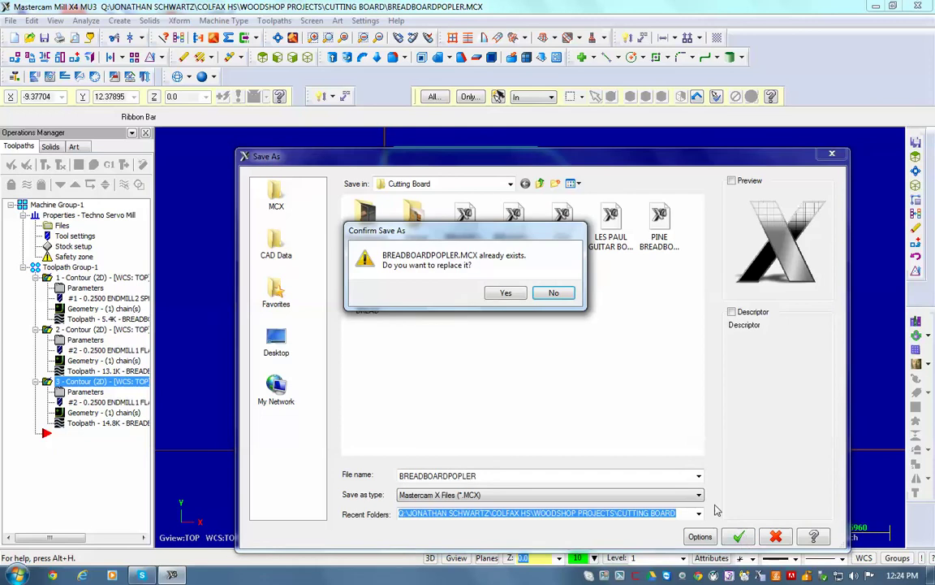
{"action": "left_click", "coordinate": [504, 294]}
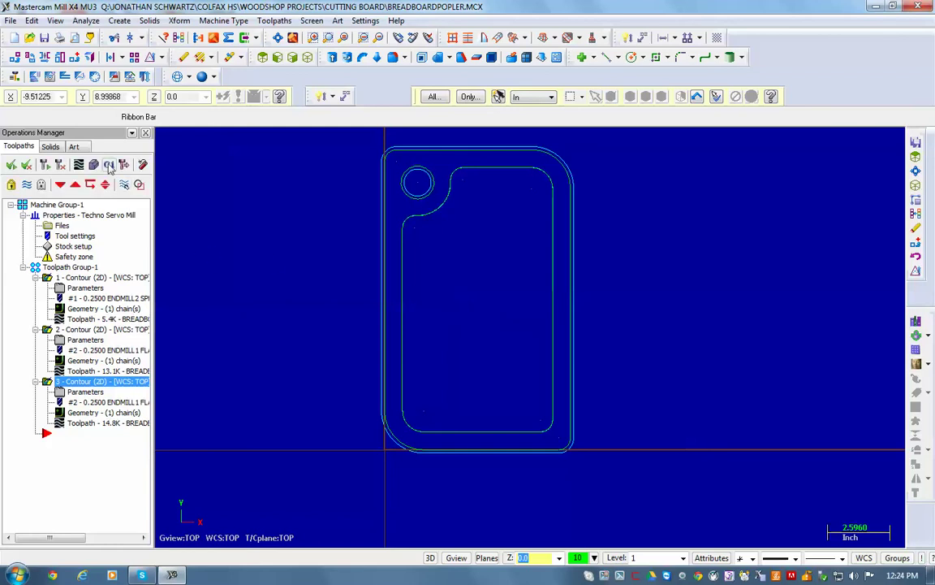
Post the operations to BREADBOARDPOPLER.NC, saving the NC file on the Desktop.
{"action": "left_click", "coordinate": [109, 165]}
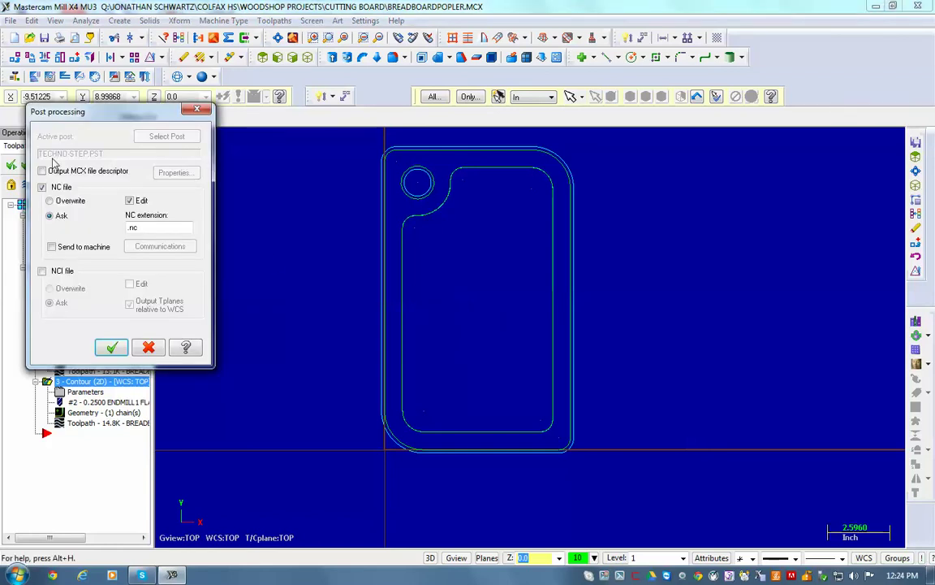
{"action": "left_click", "coordinate": [112, 347]}
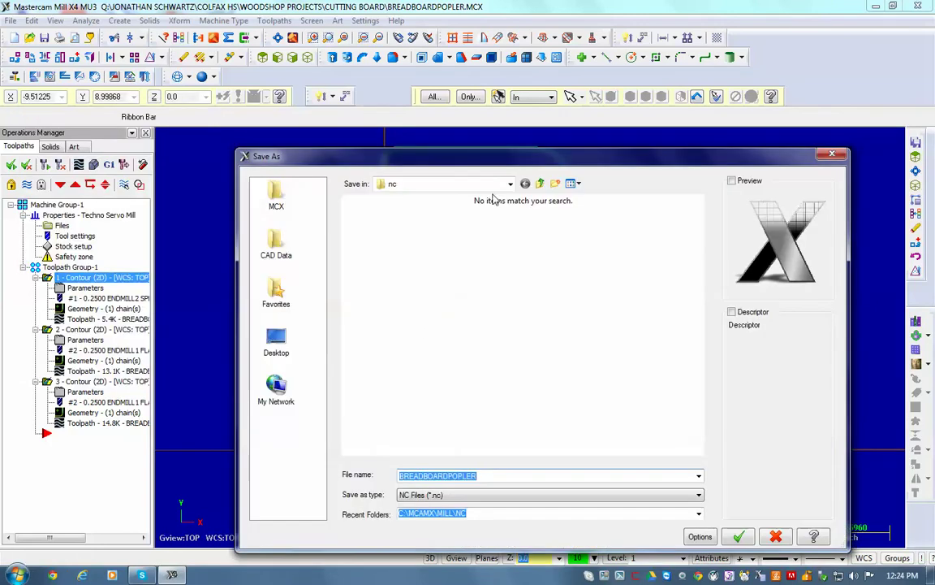
{"action": "left_click", "coordinate": [510, 185]}
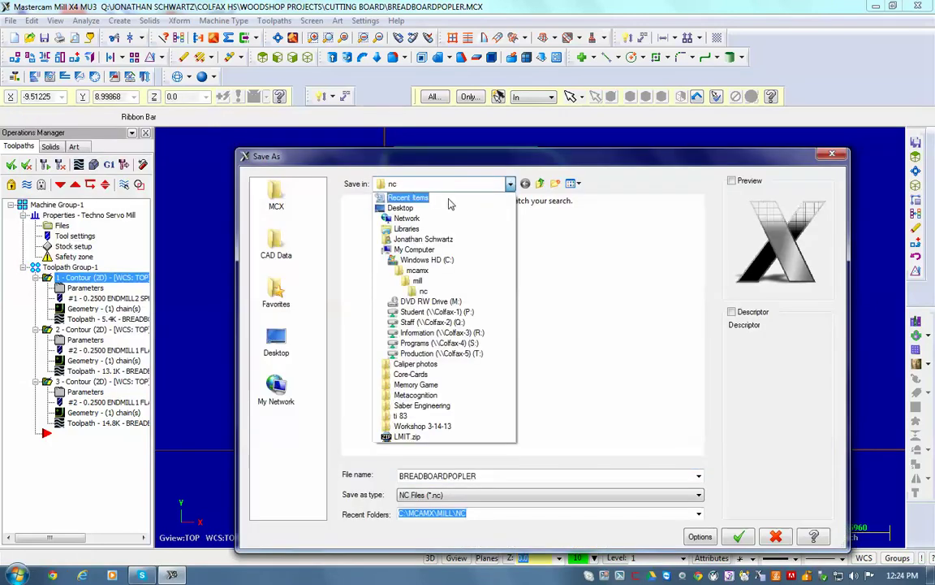
{"action": "left_click", "coordinate": [400, 207]}
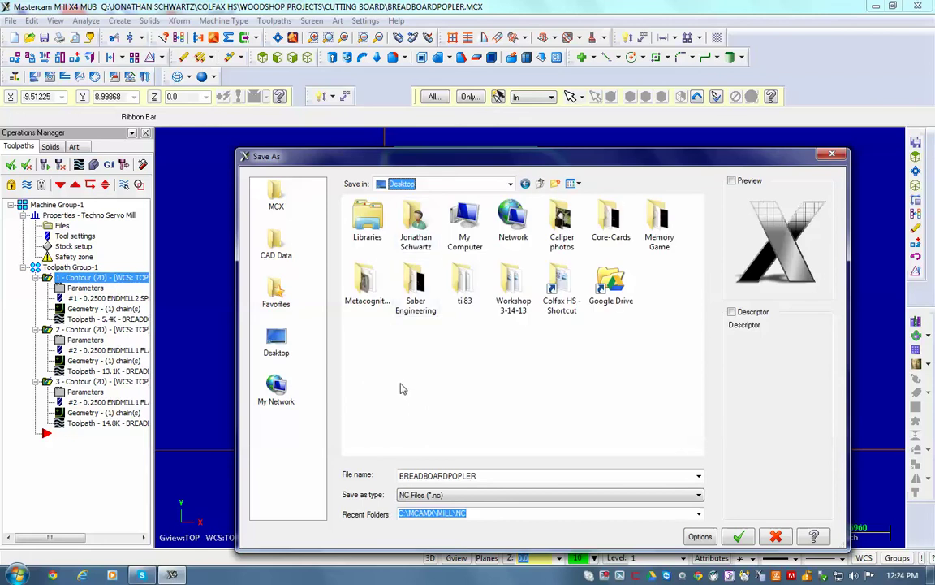
{"action": "left_click", "coordinate": [738, 536]}
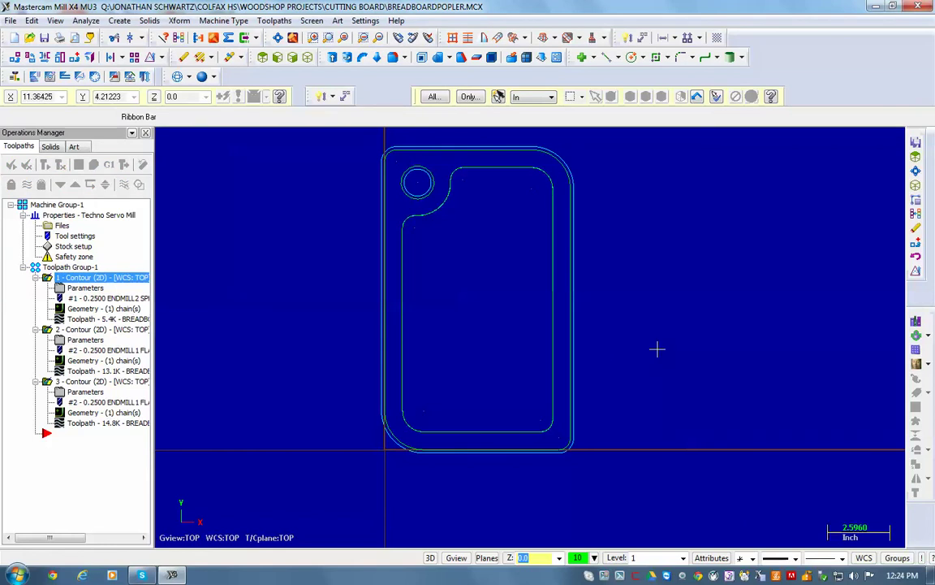
Review the posted breadboard NC code, then close the Mastercam X Editor.
{"action": "scroll", "coordinate": [369, 255], "scroll_direction": "down", "scroll_amount": 19}
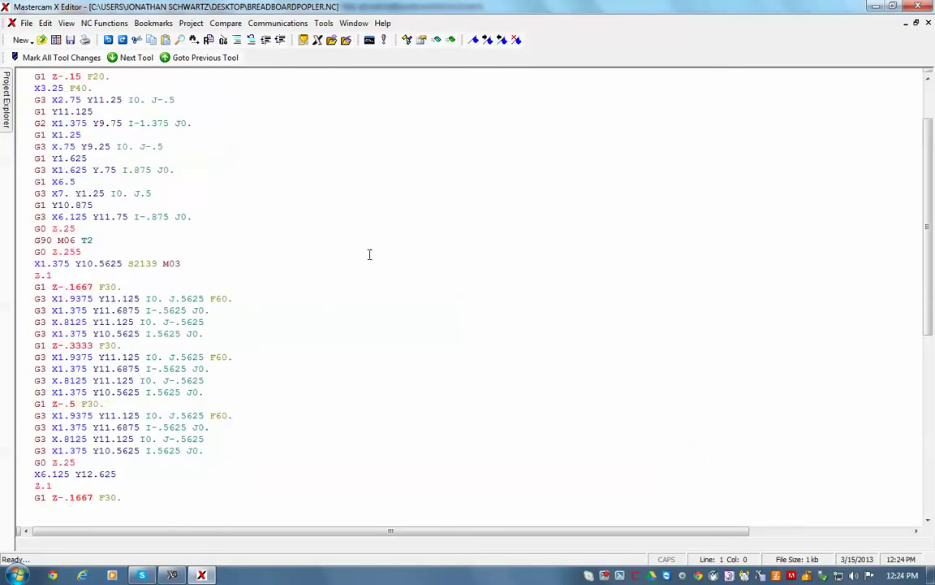
{"action": "scroll", "coordinate": [372, 257], "scroll_direction": "up", "scroll_amount": 7}
{"action": "scroll", "coordinate": [372, 258], "scroll_direction": "up", "scroll_amount": 11}
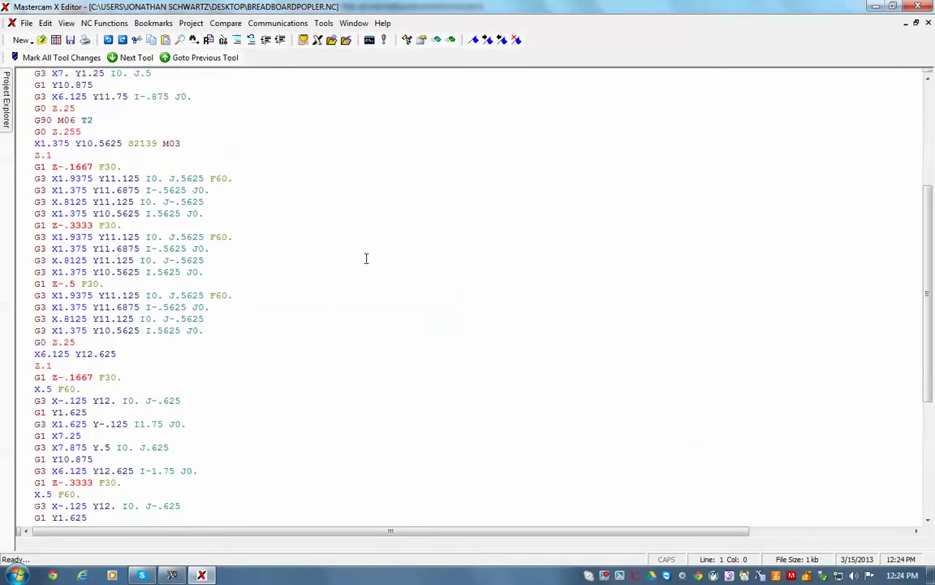
{"action": "scroll", "coordinate": [366, 258], "scroll_direction": "up", "scroll_amount": 1}
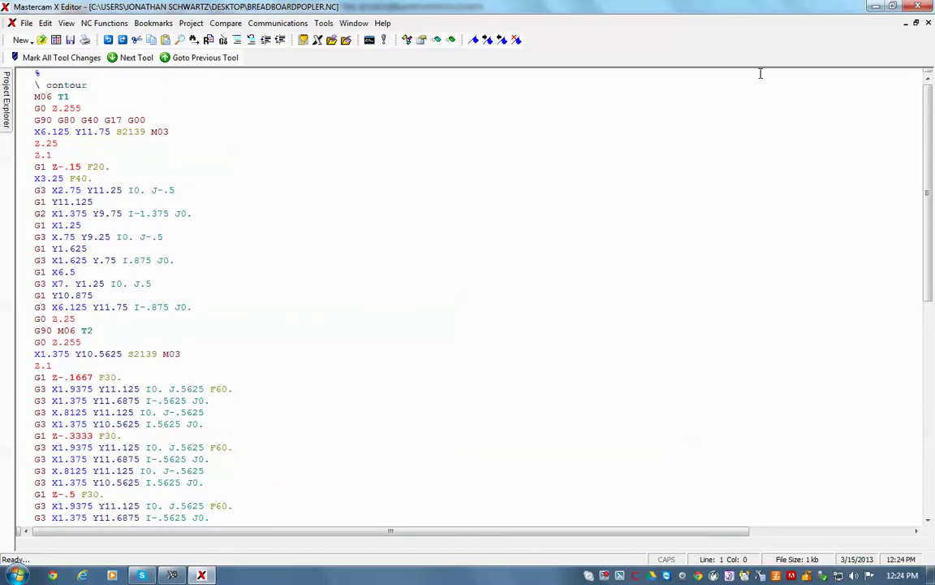
{"action": "left_click", "coordinate": [918, 6]}
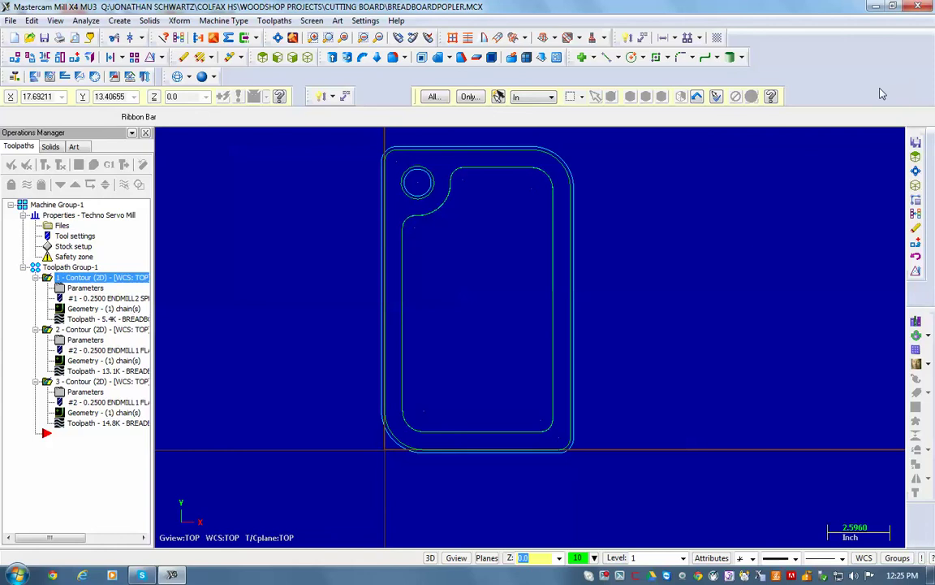
Cancel exiting Mastercam and minimize it to reveal the BREADBOARDPOPLER NC file on the desktop.
{"action": "left_click", "coordinate": [915, 8]}
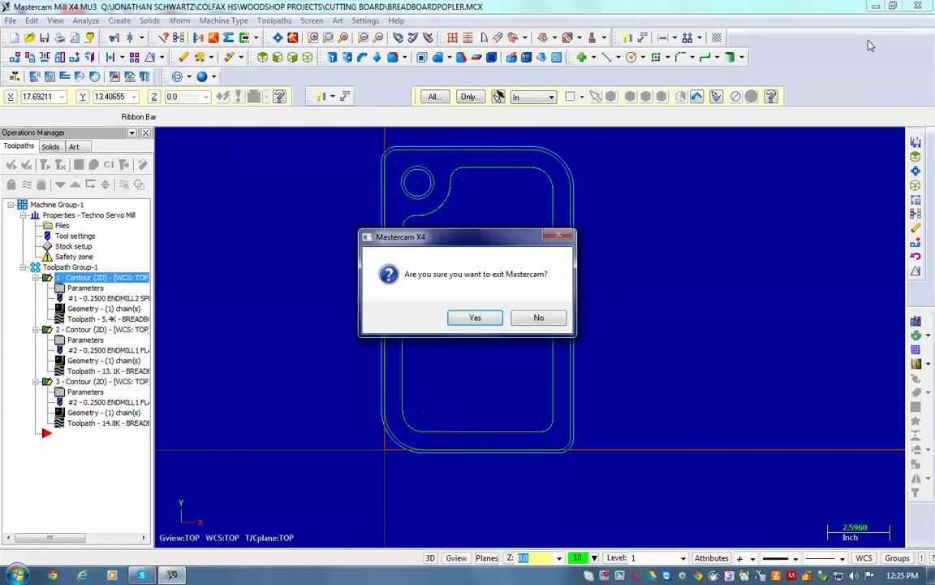
{"action": "left_click", "coordinate": [538, 318]}
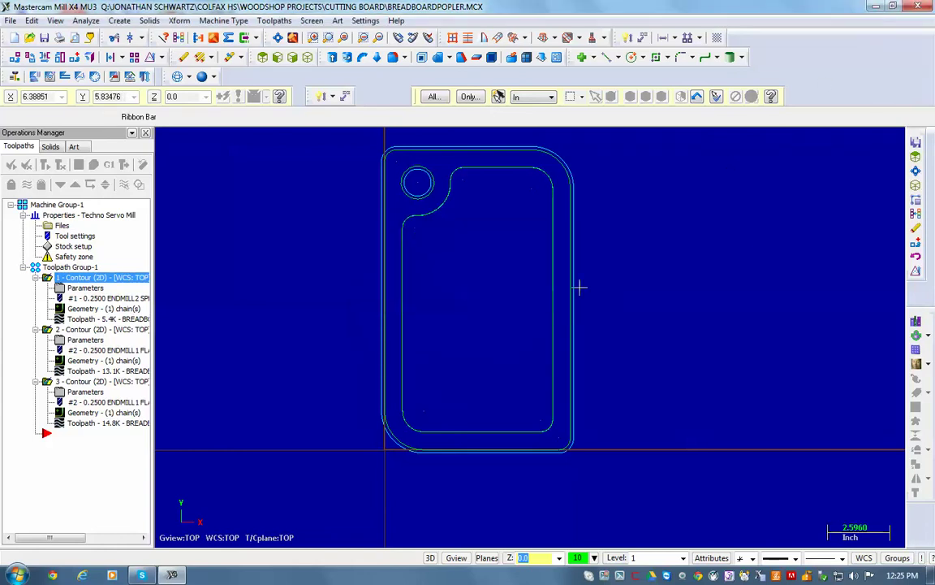
{"action": "left_click", "coordinate": [876, 6]}
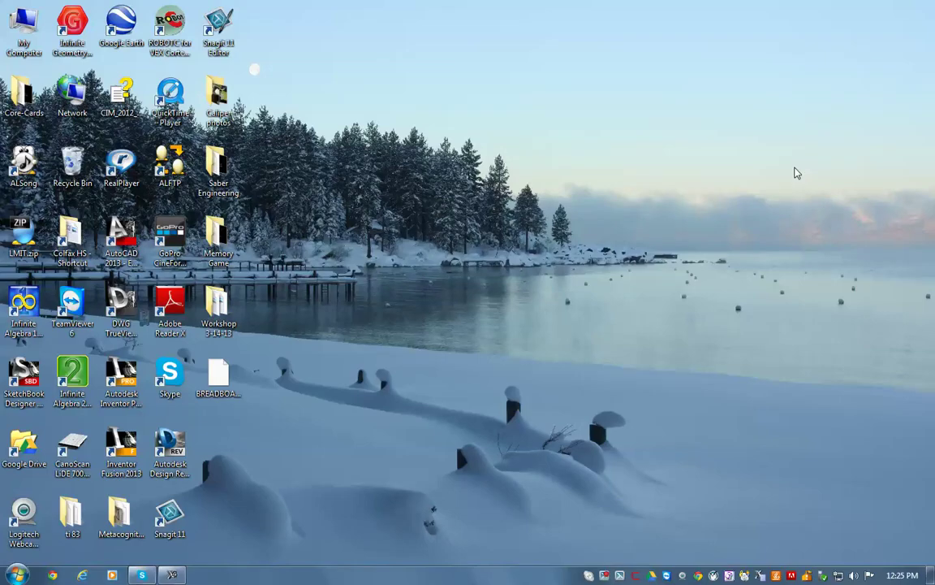